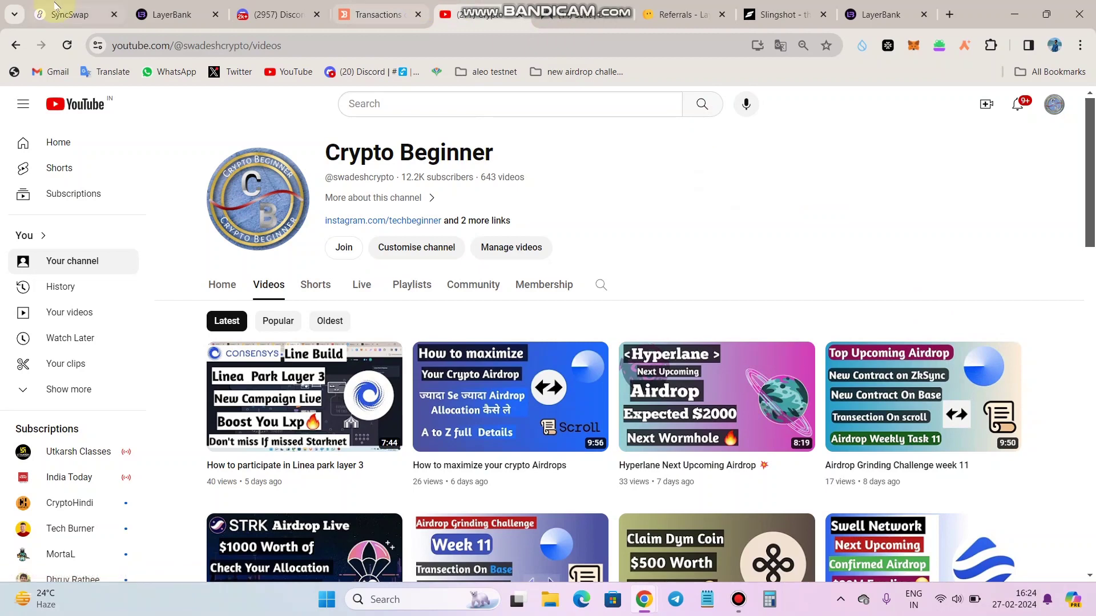
left_click(61, 17)
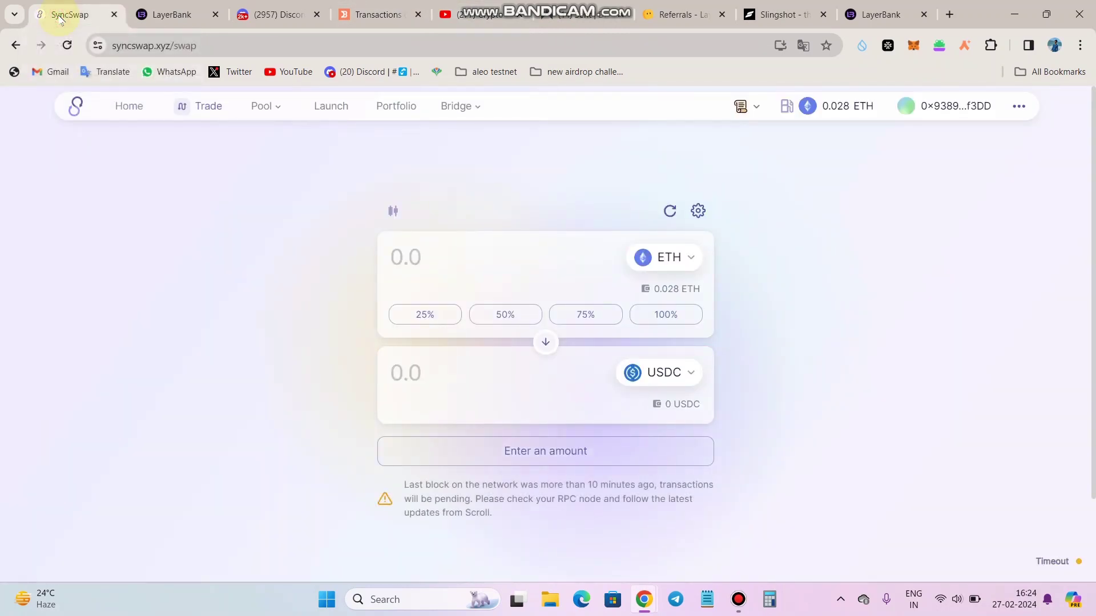
left_click(153, 14)
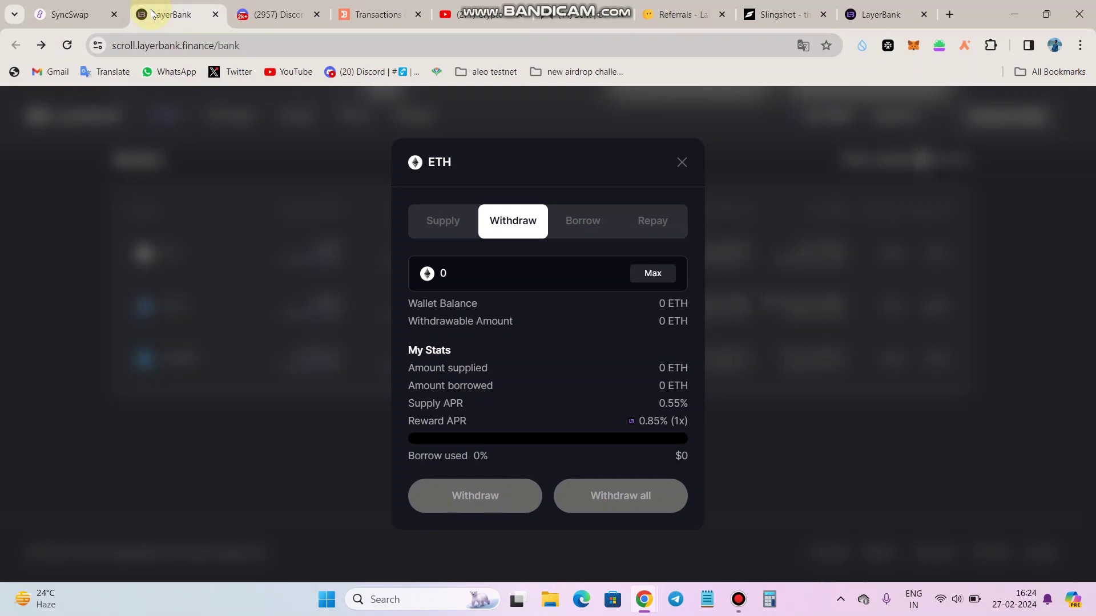
left_click(460, 14)
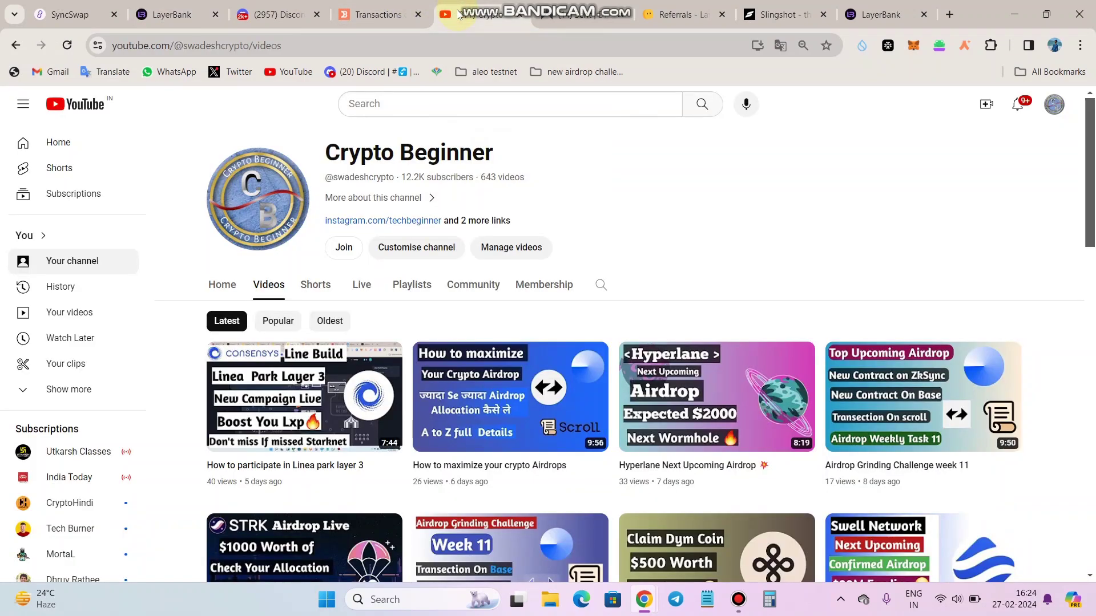
Switch SyncSwap from Scroll to the zkSync network and approve the wallet request in MetaMask.
key("ctrl+1")
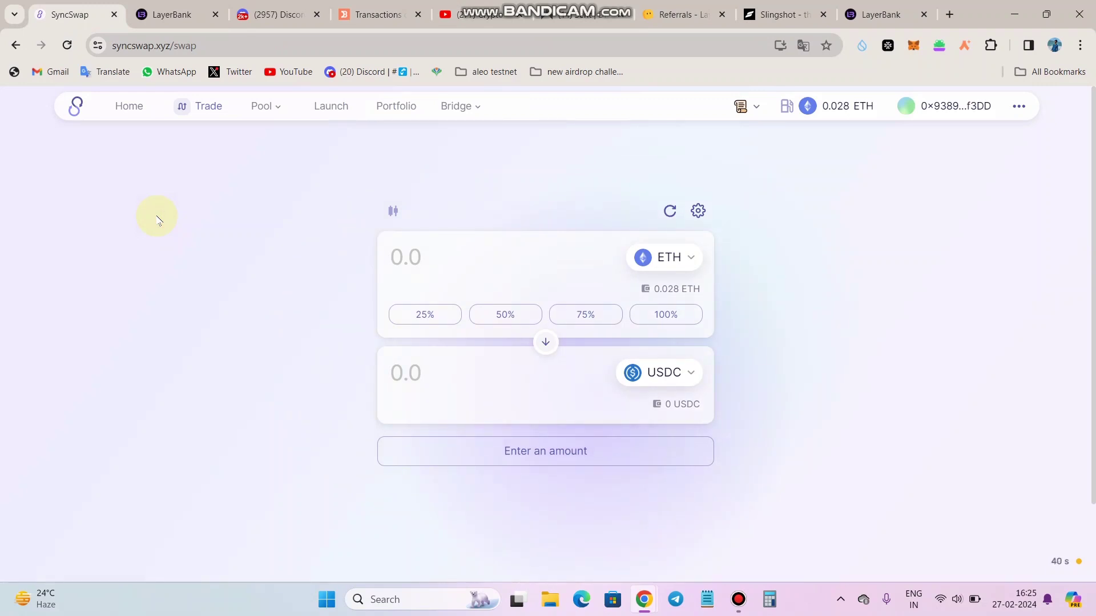
left_click(741, 107)
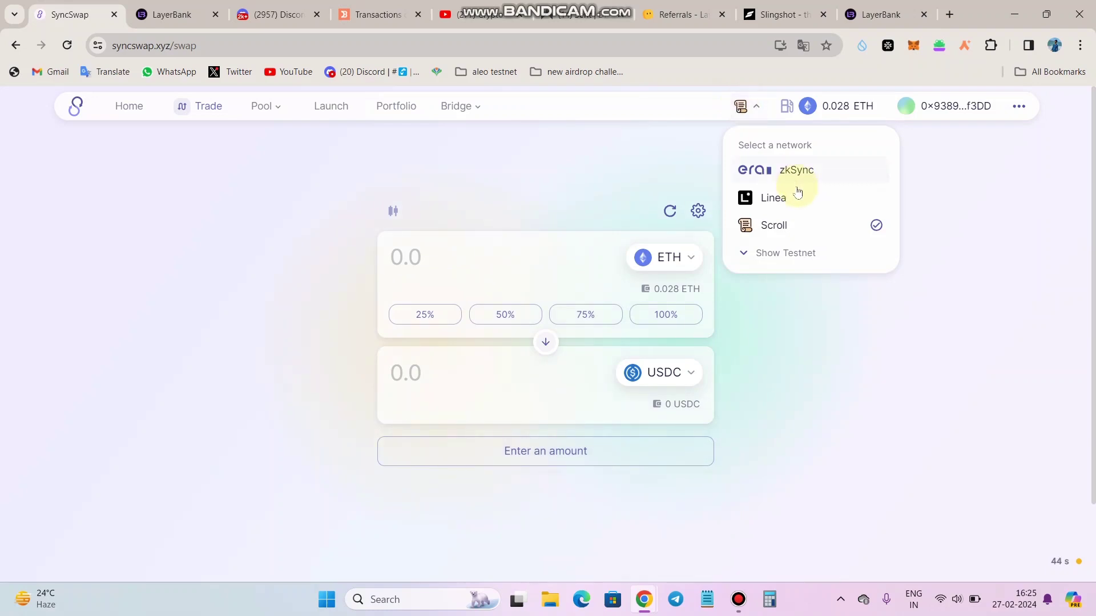
left_click(782, 171)
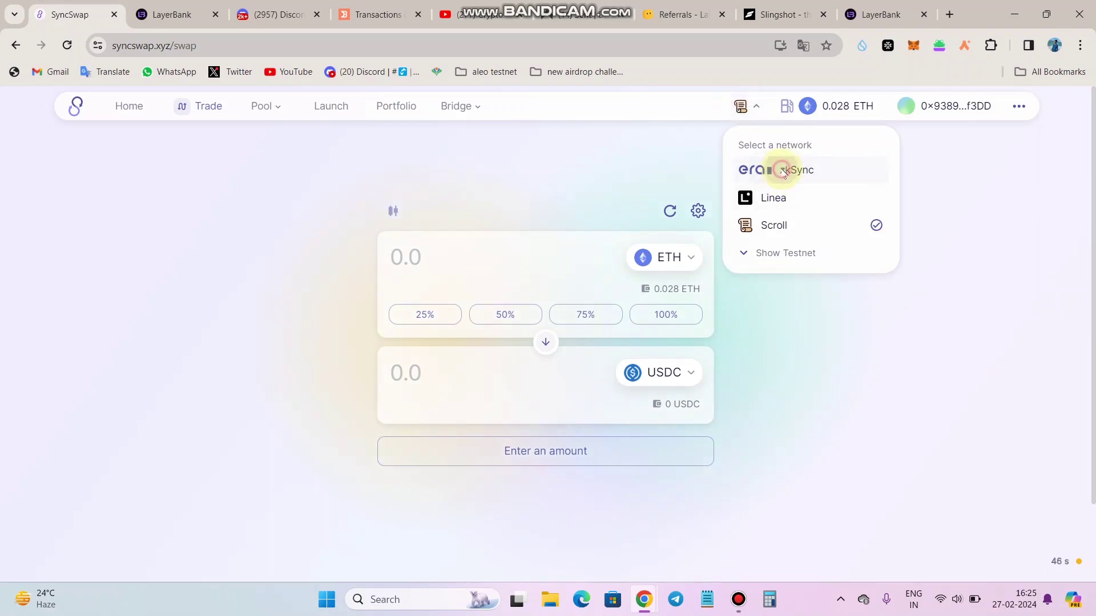
left_click(636, 419)
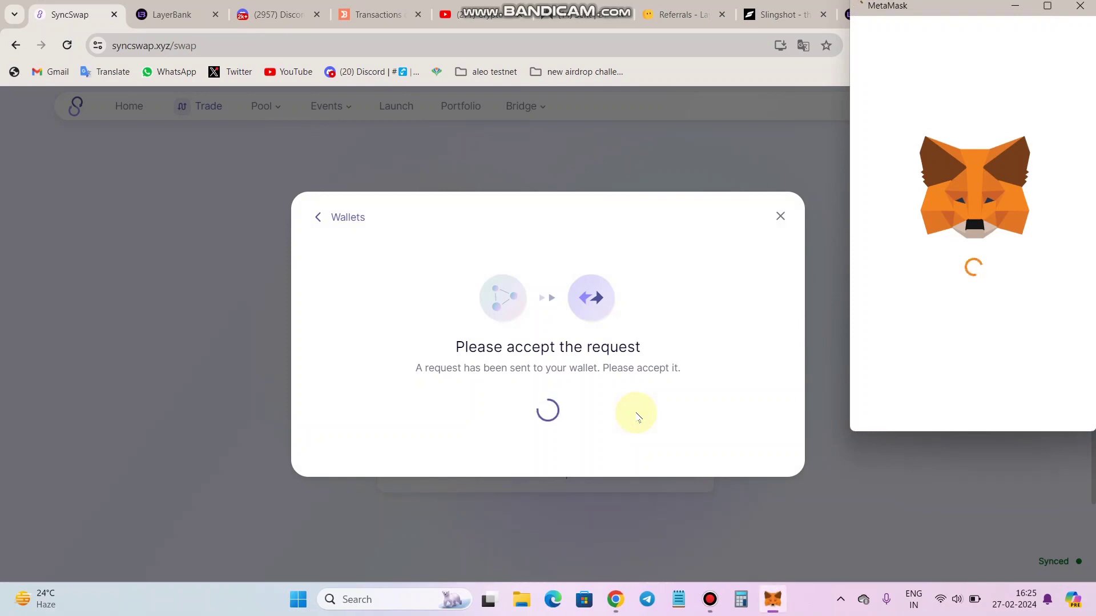
left_click(1031, 400)
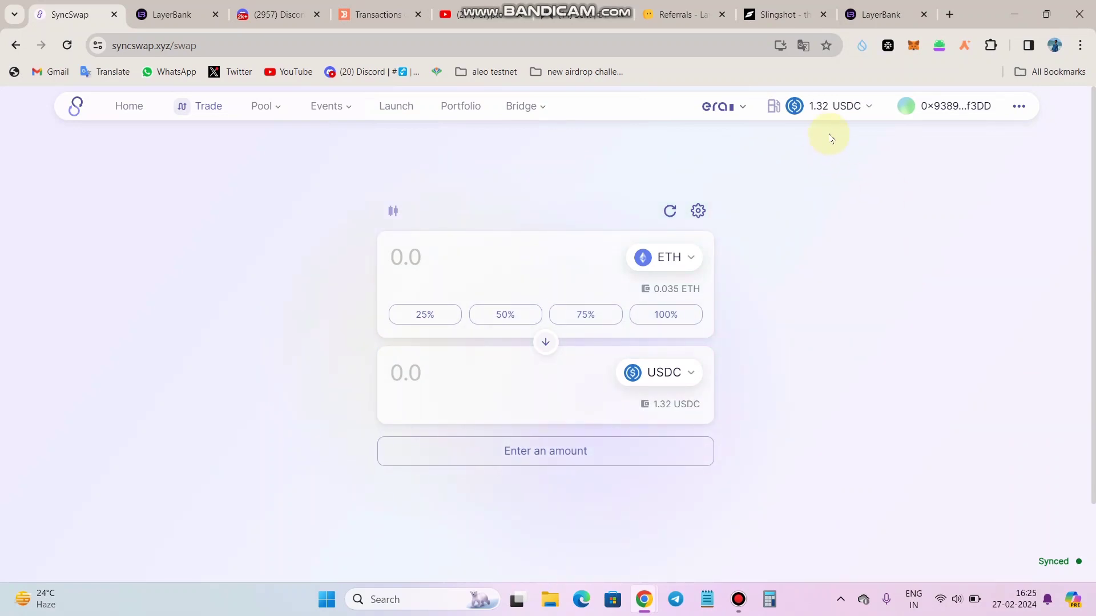
Switch the Paymaster network fee token to ETH and back to USDC.
left_click(852, 108)
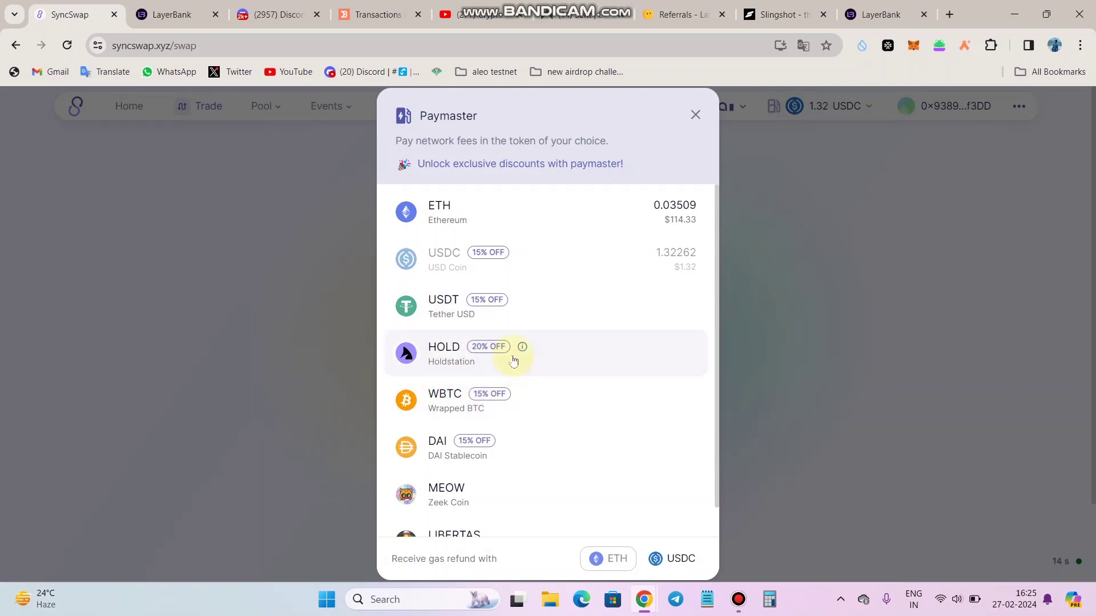
left_click_drag(799, 243, 854, 120)
left_click(852, 116)
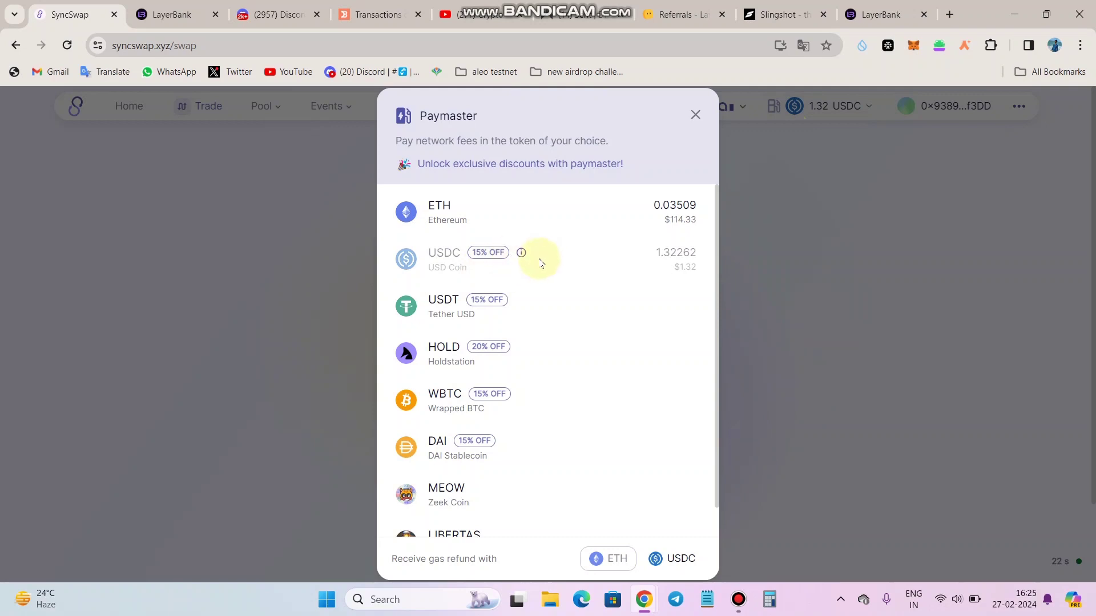
left_click(486, 228)
left_click(844, 106)
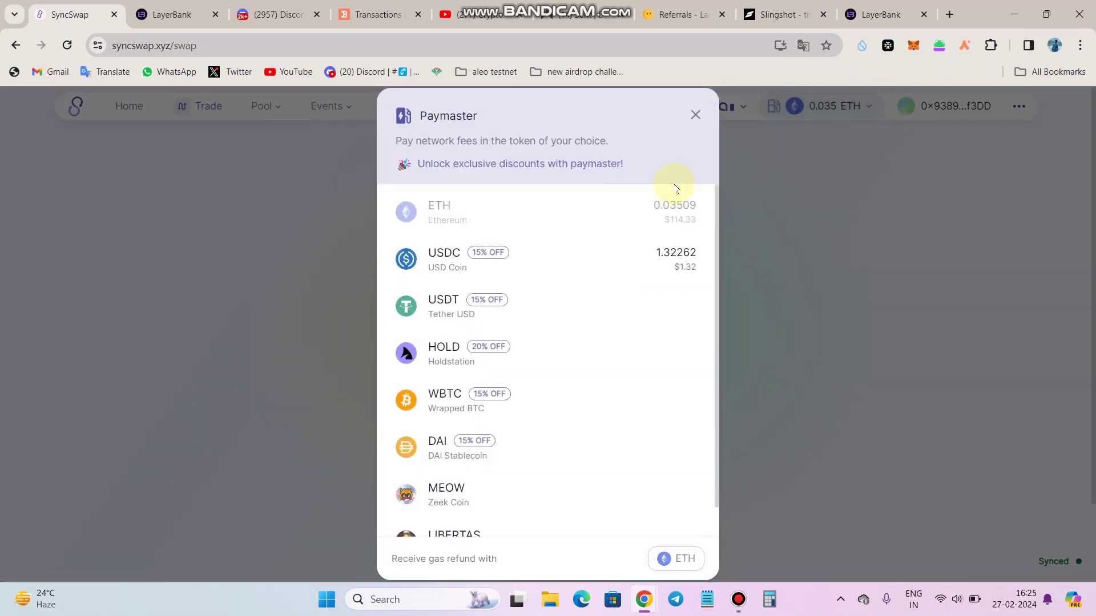
left_click(569, 258)
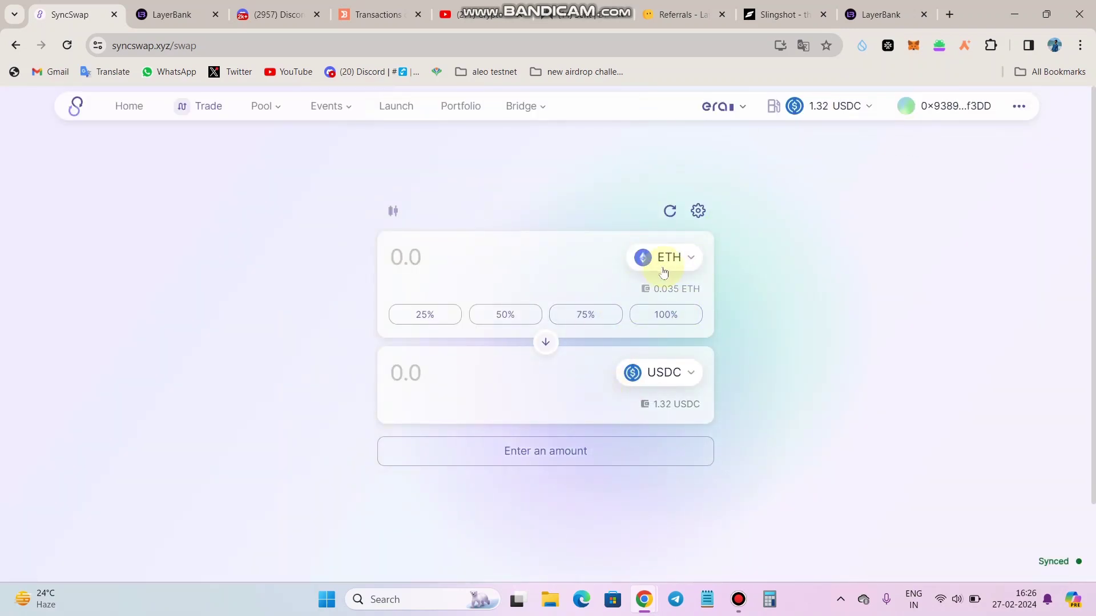
Swap 100% of the ETH balance for USDC, sign the request in MetaMask and dismiss the submission notice.
left_click(666, 320)
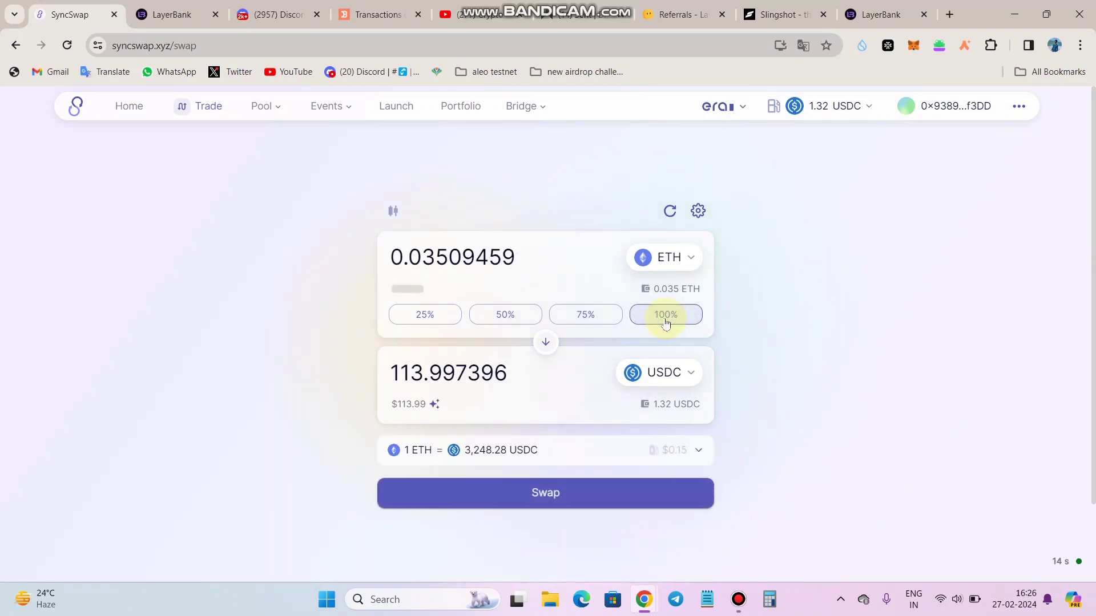
left_click(501, 485)
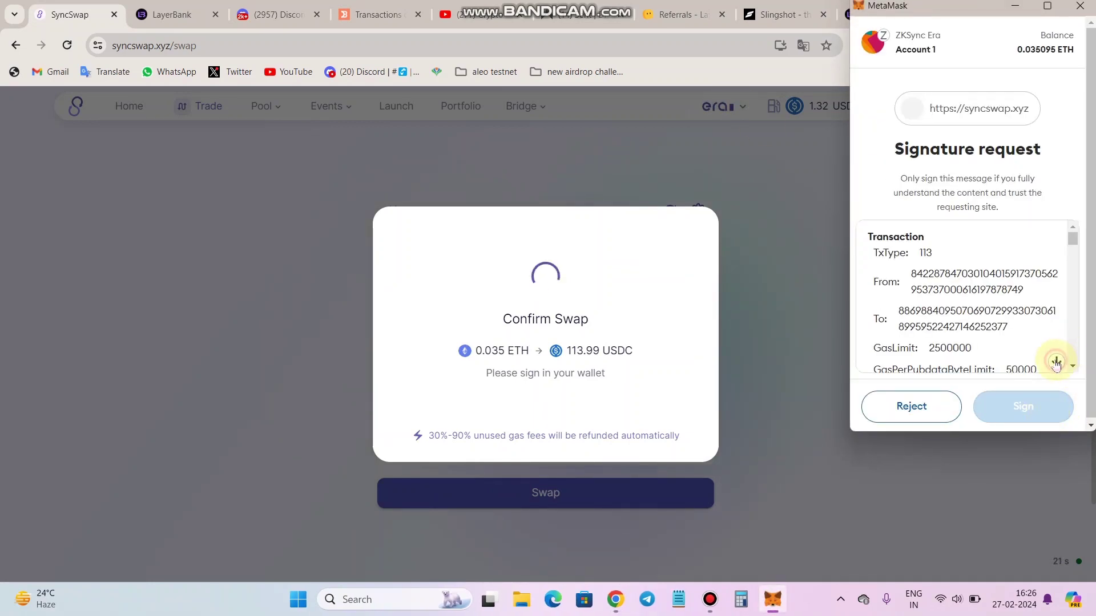
left_click(1056, 363)
left_click(1027, 406)
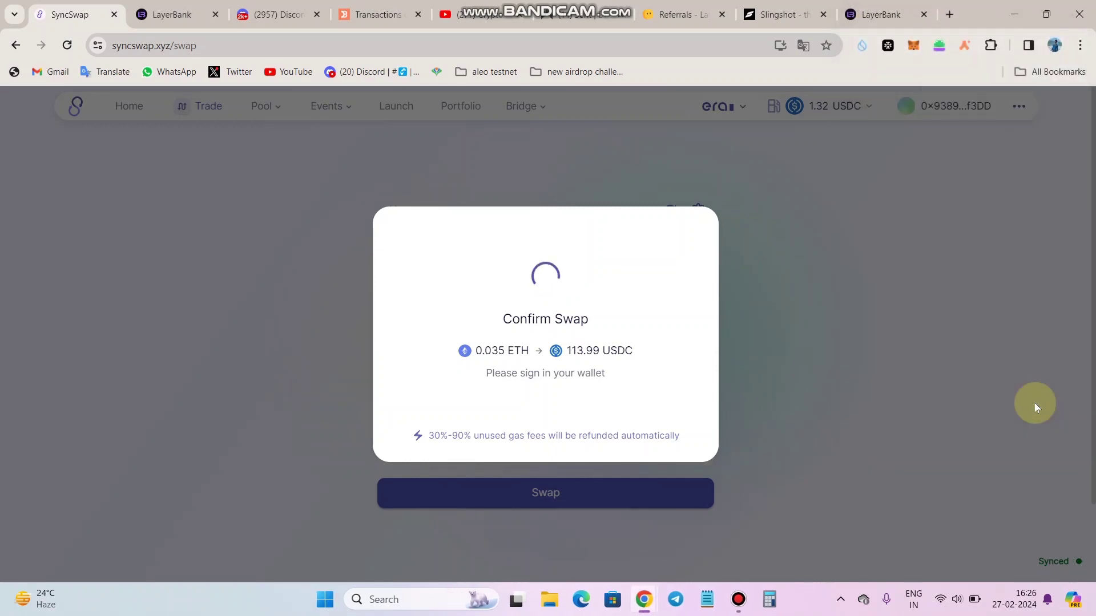
left_click(577, 439)
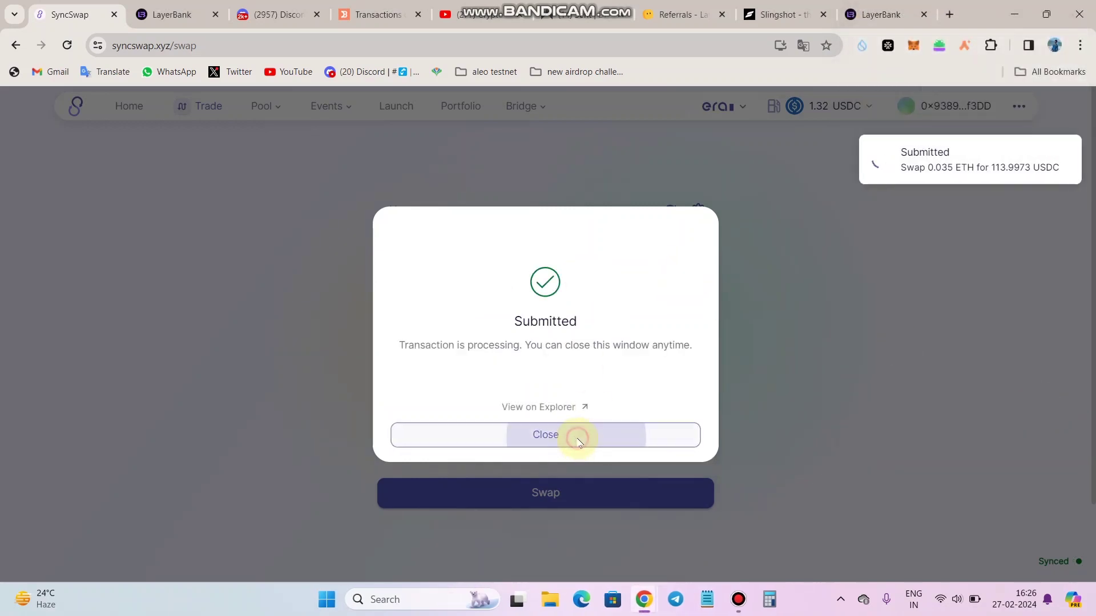
left_click(735, 354)
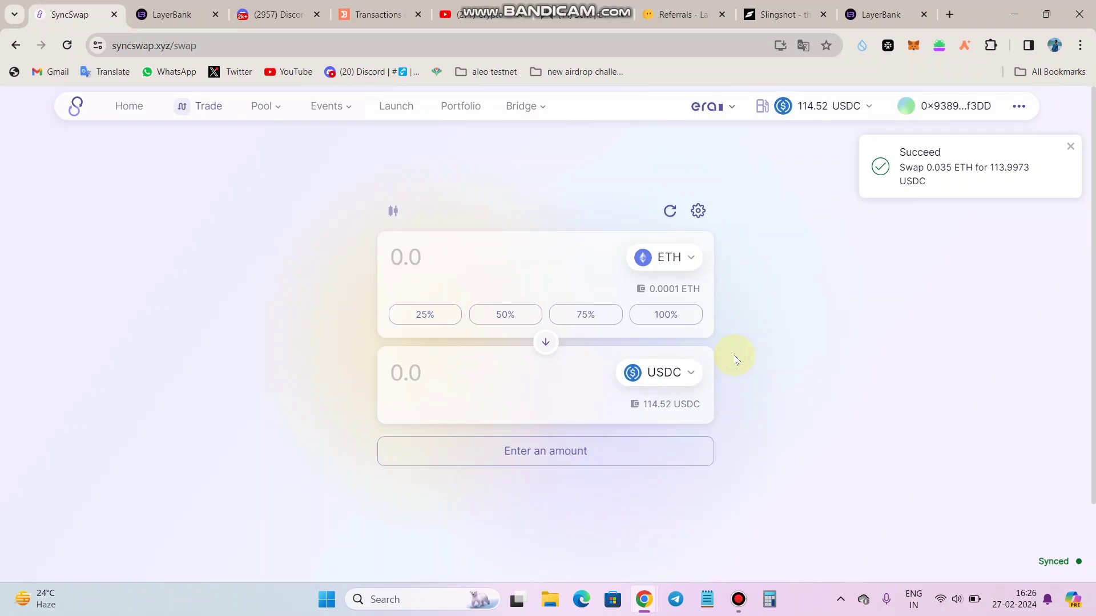
Reverse the swap direction, swap 113 USDC back to ETH and sign the request in MetaMask.
left_click(542, 343)
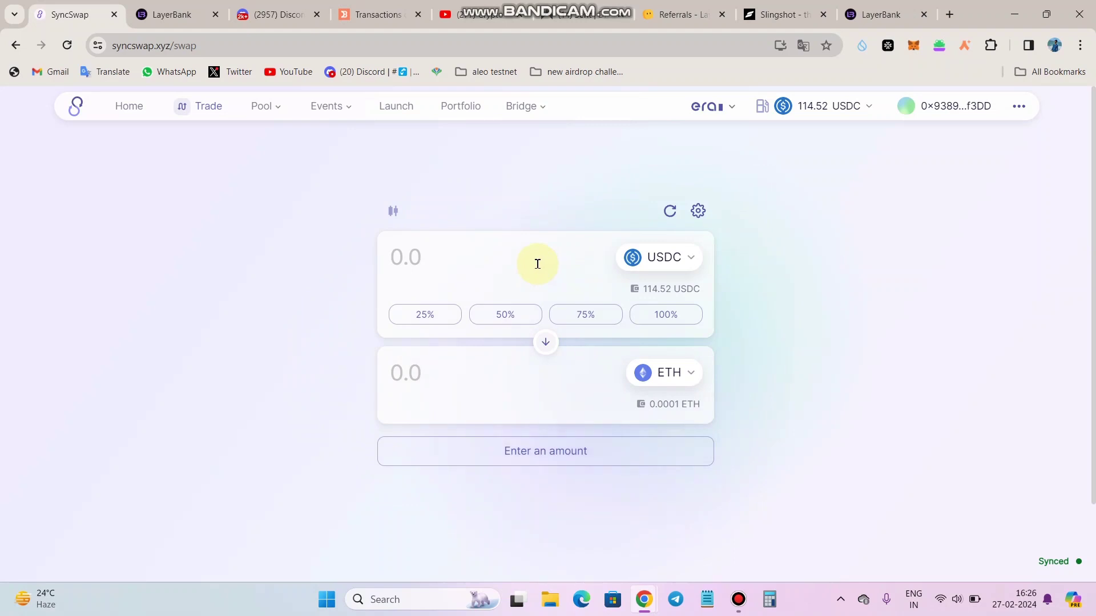
left_click(472, 248)
type("11")
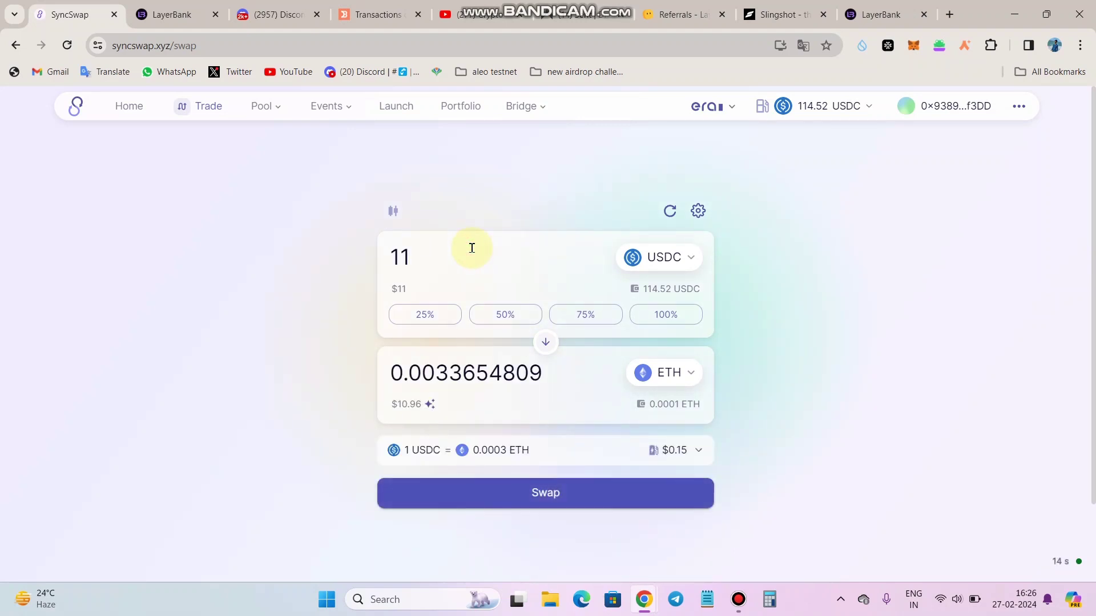
type("3")
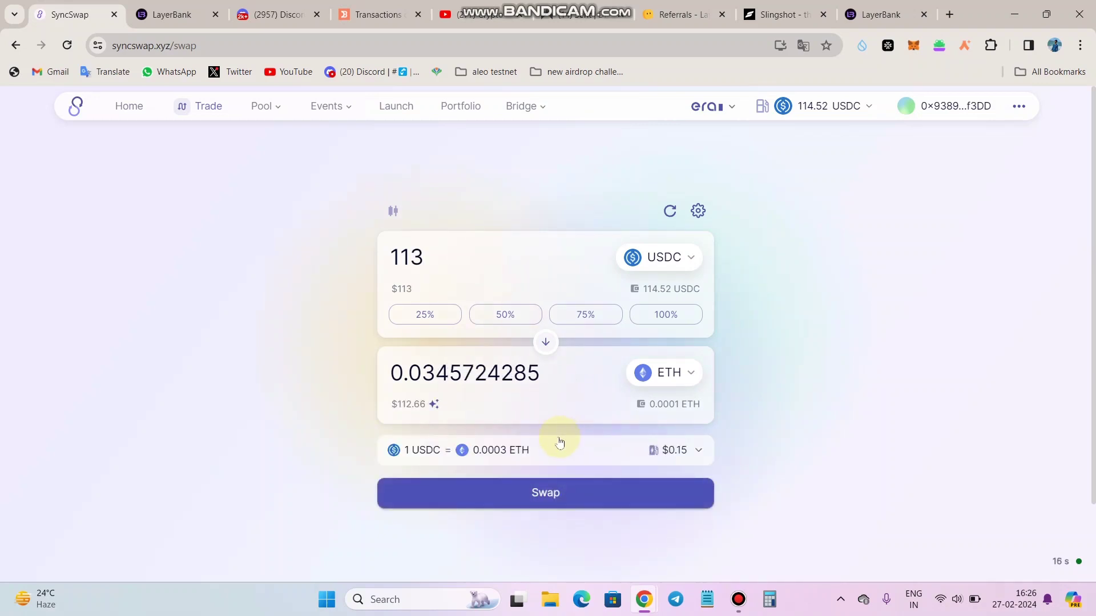
left_click(538, 494)
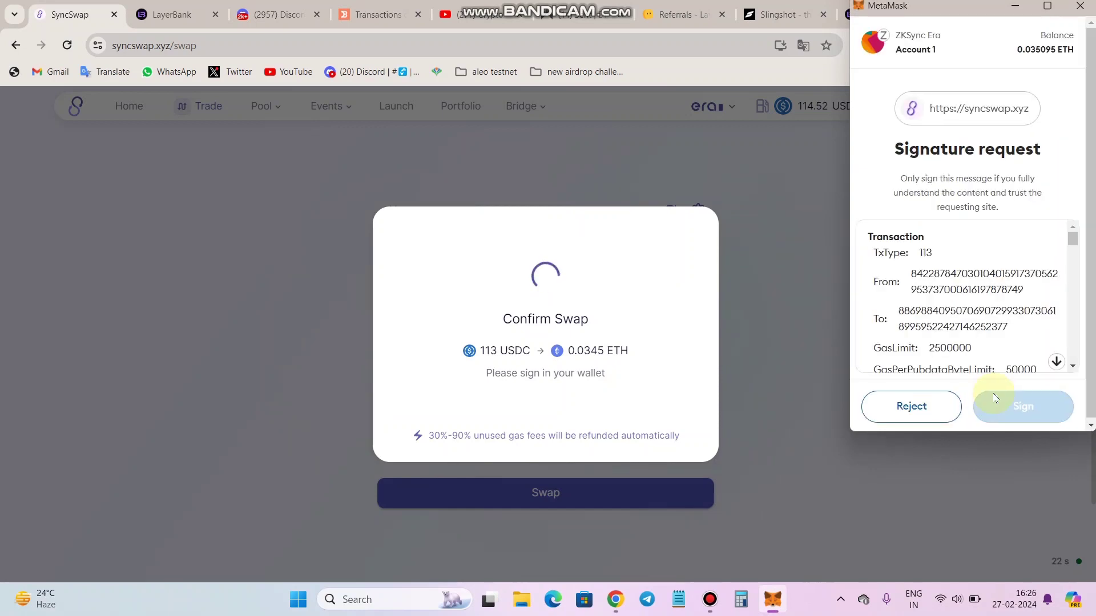
left_click(1056, 363)
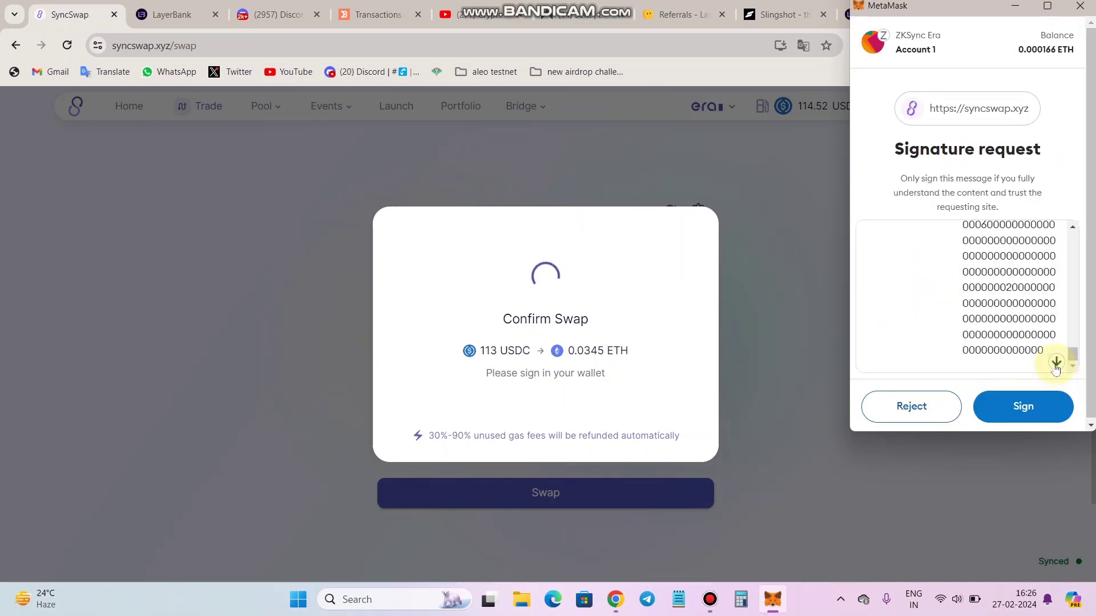
left_click(1026, 407)
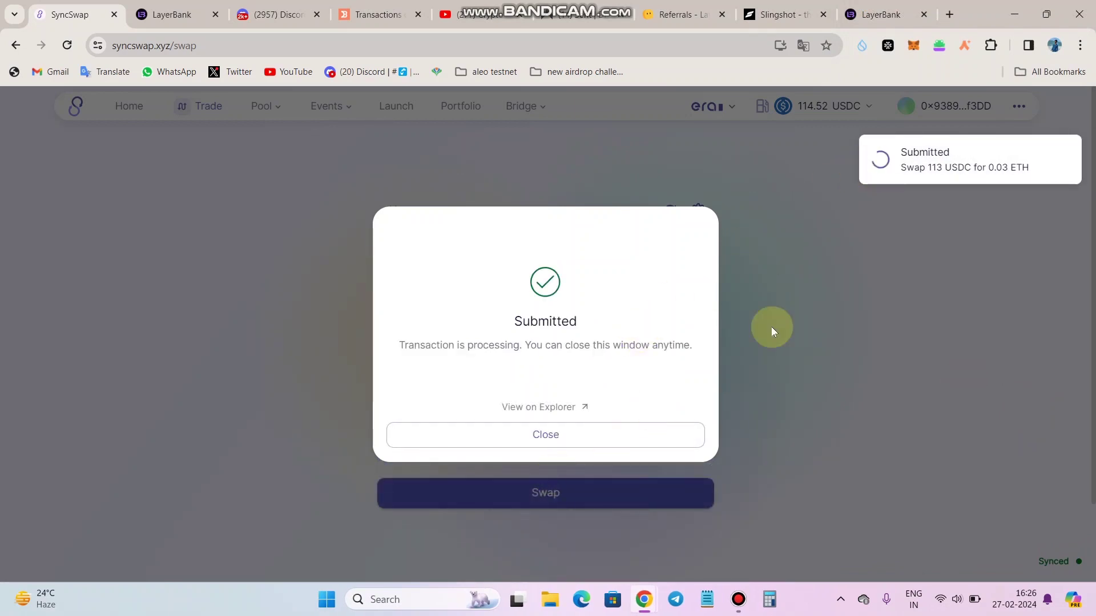
left_click(811, 282)
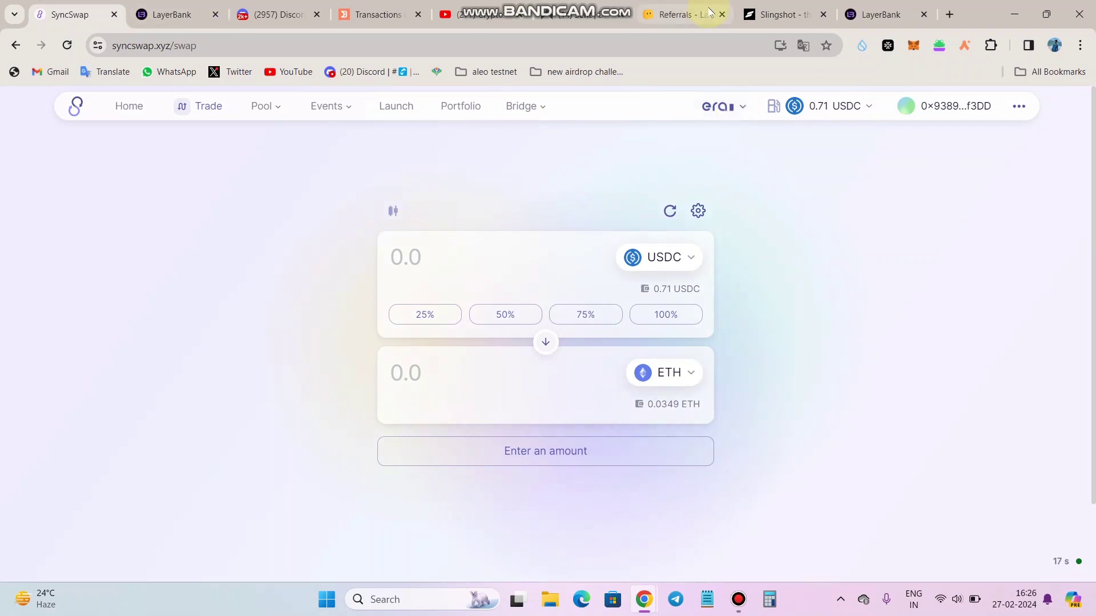
Switch to Slingshot and change the swap network to Base.
left_click(792, 12)
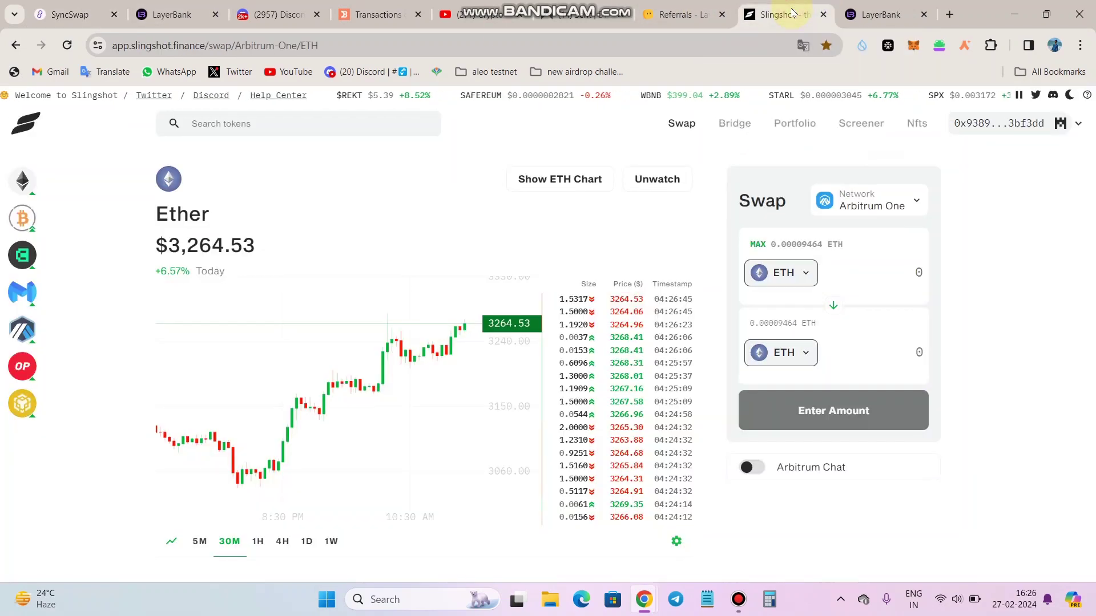
left_click(857, 204)
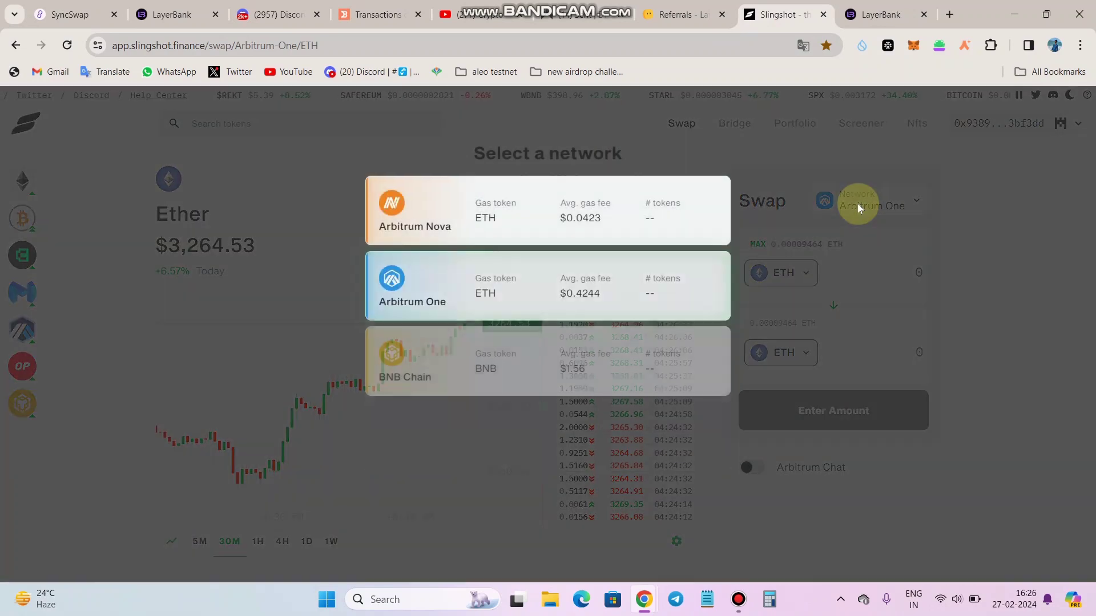
left_click(430, 448)
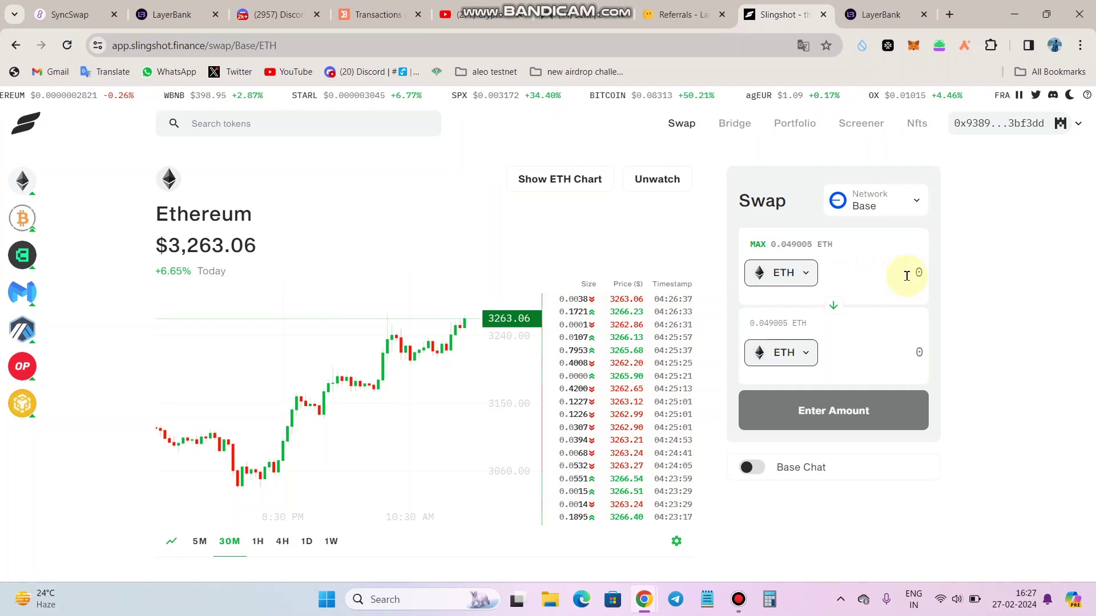
Review the Base wallet's transaction volume in dollars on the wenser.xyz checker.
key("ctrl+shift+t")
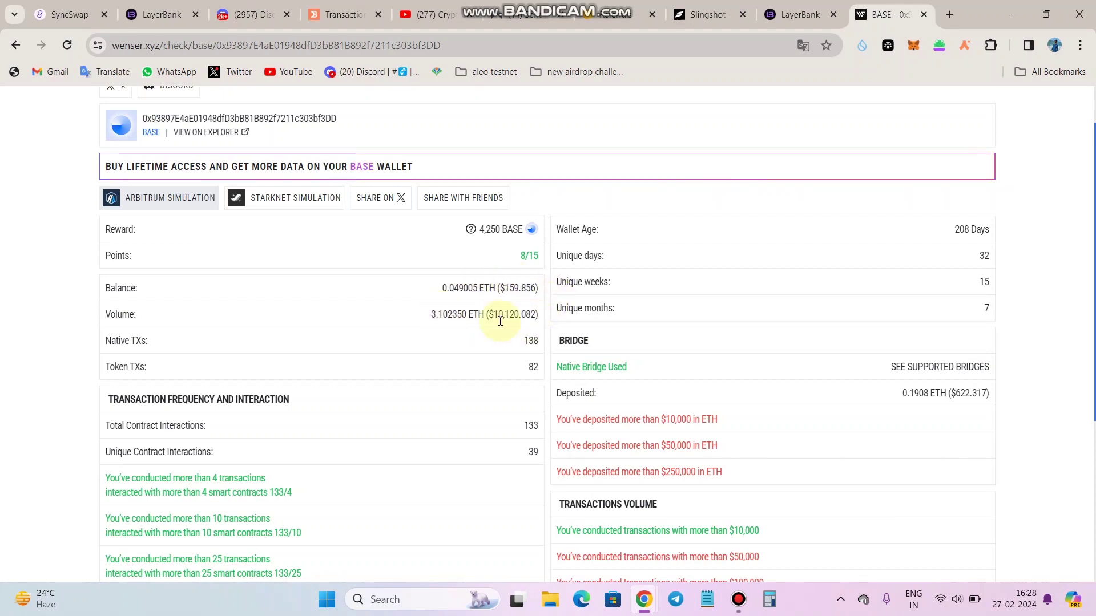
left_click_drag(486, 314, 537, 314)
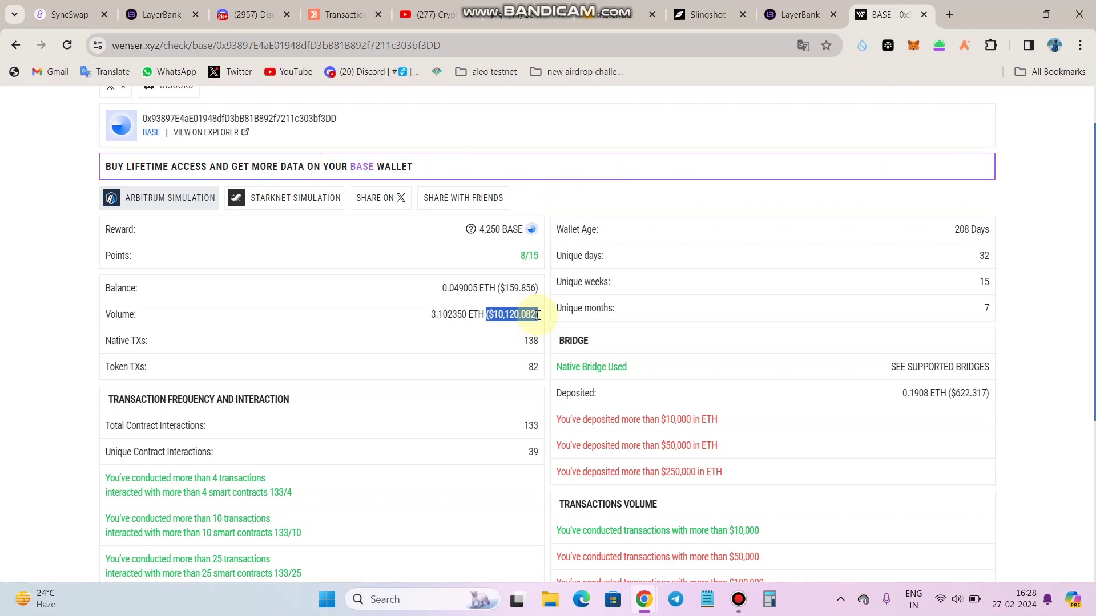
left_click(659, 126)
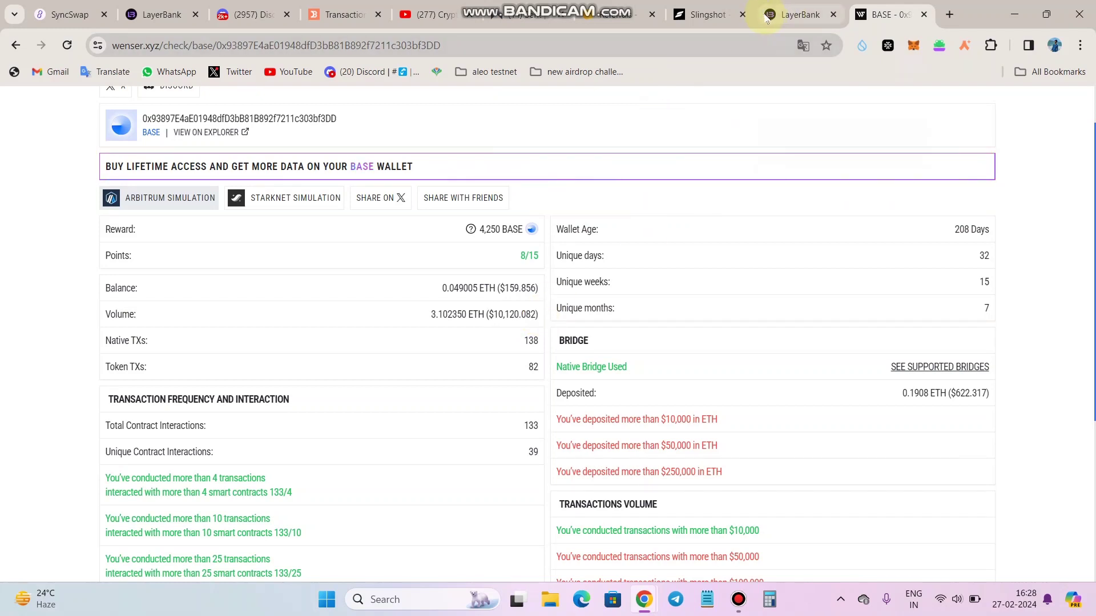
Switch back to Slingshot and set up a Base swap of 0.048 ETH to WETH.
left_click(720, 14)
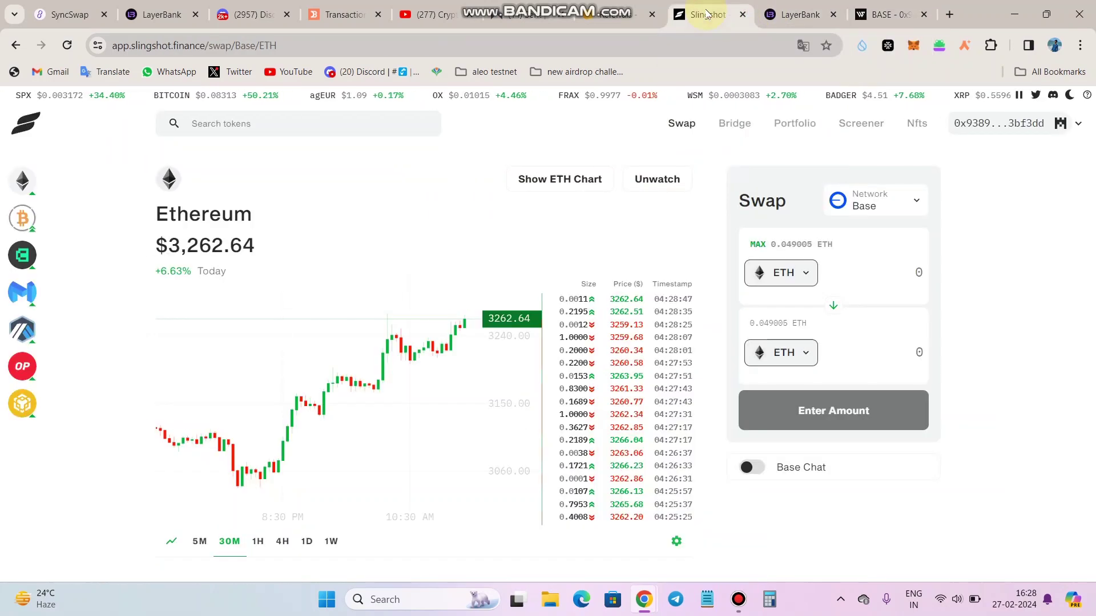
left_click(776, 354)
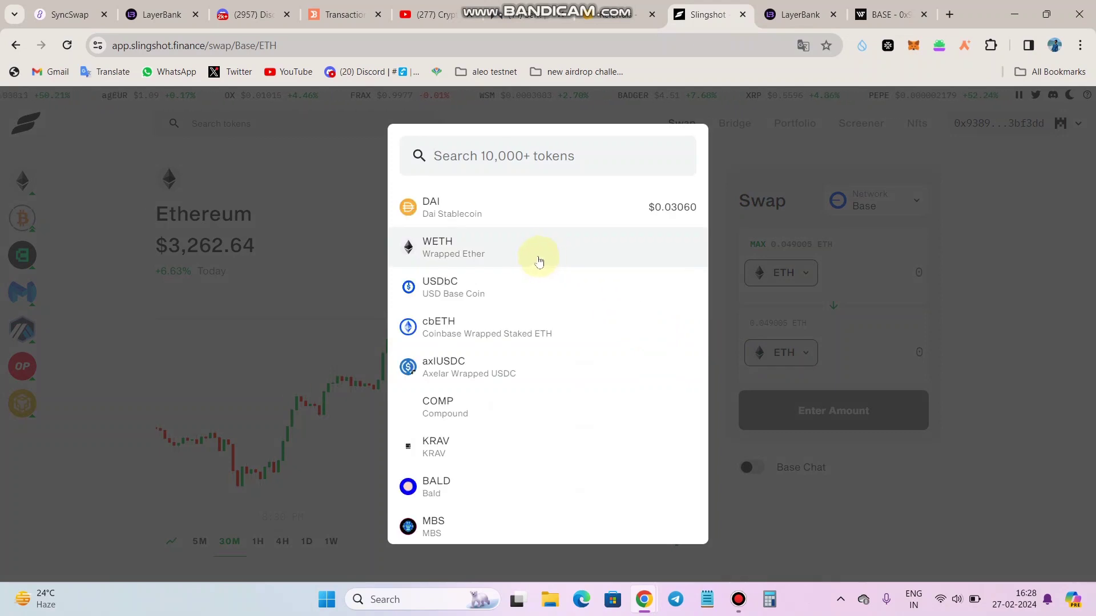
left_click(539, 262)
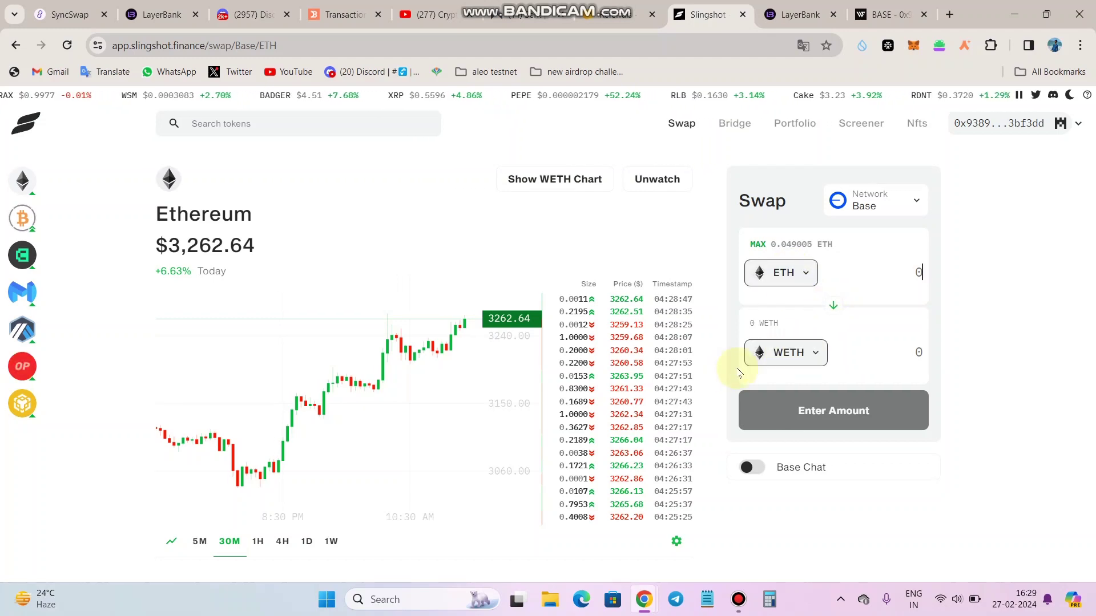
left_click(824, 363)
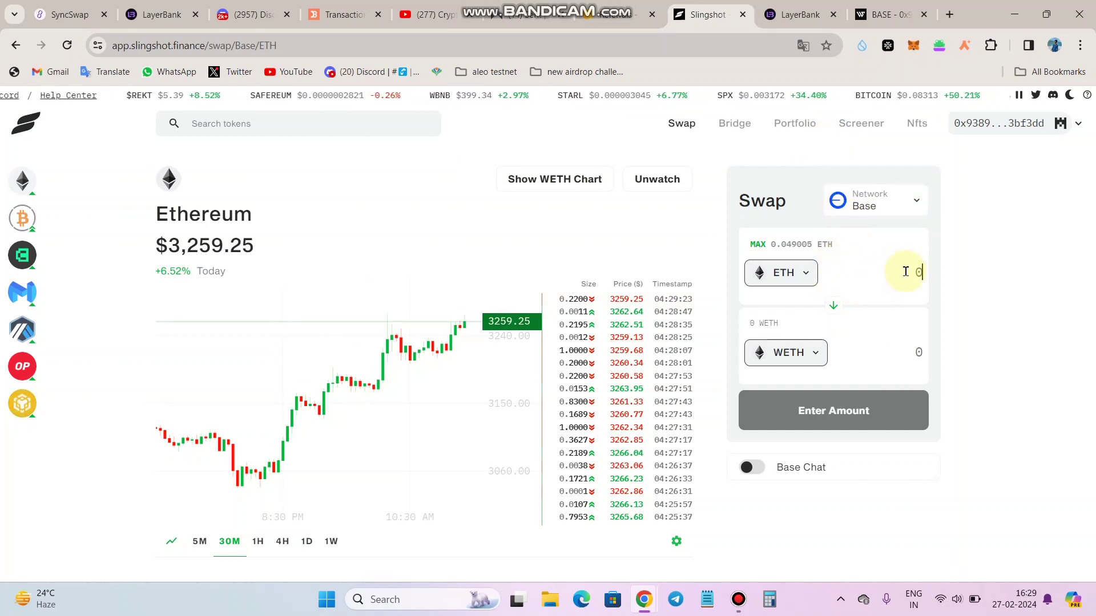
type("0.04")
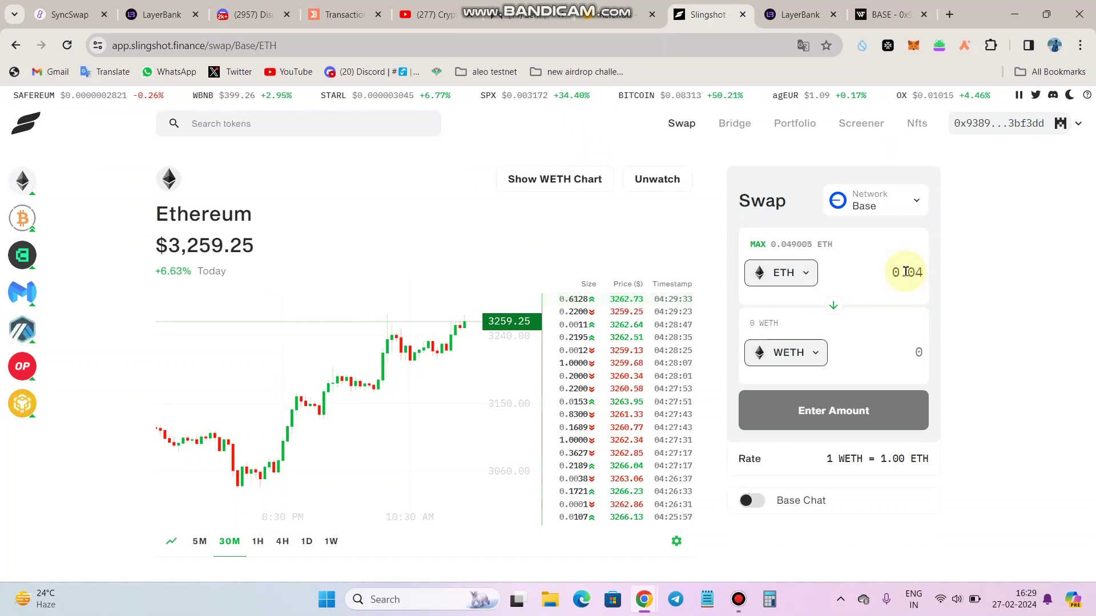
type("8")
Switch the wallet network for the Slingshot swap, submit the ETH to WETH swap with MetaMask approval and close the completion summary.
left_click(833, 408)
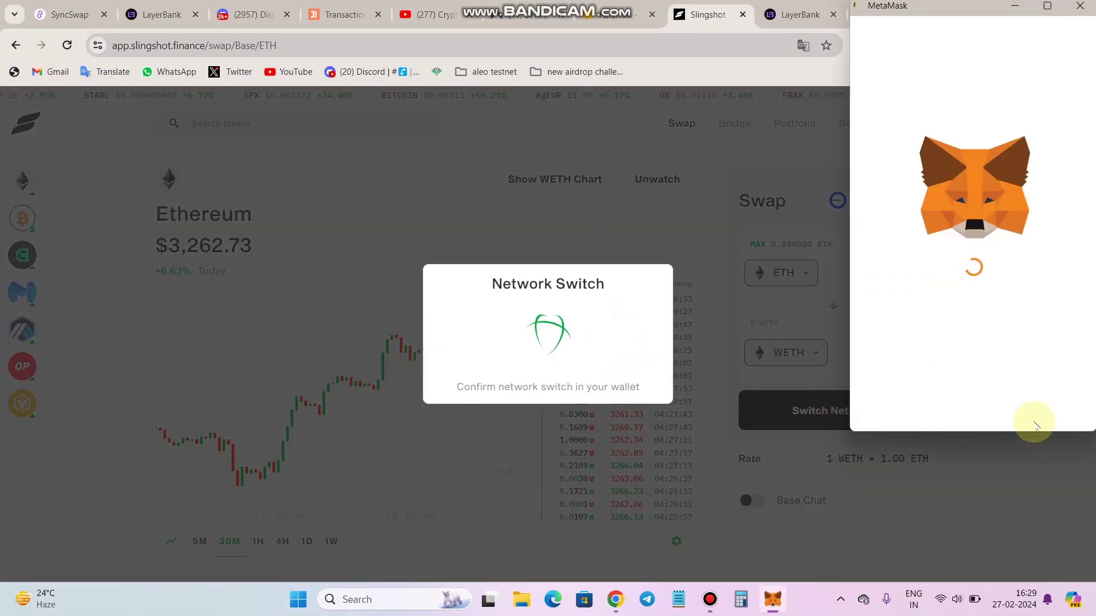
left_click(1039, 406)
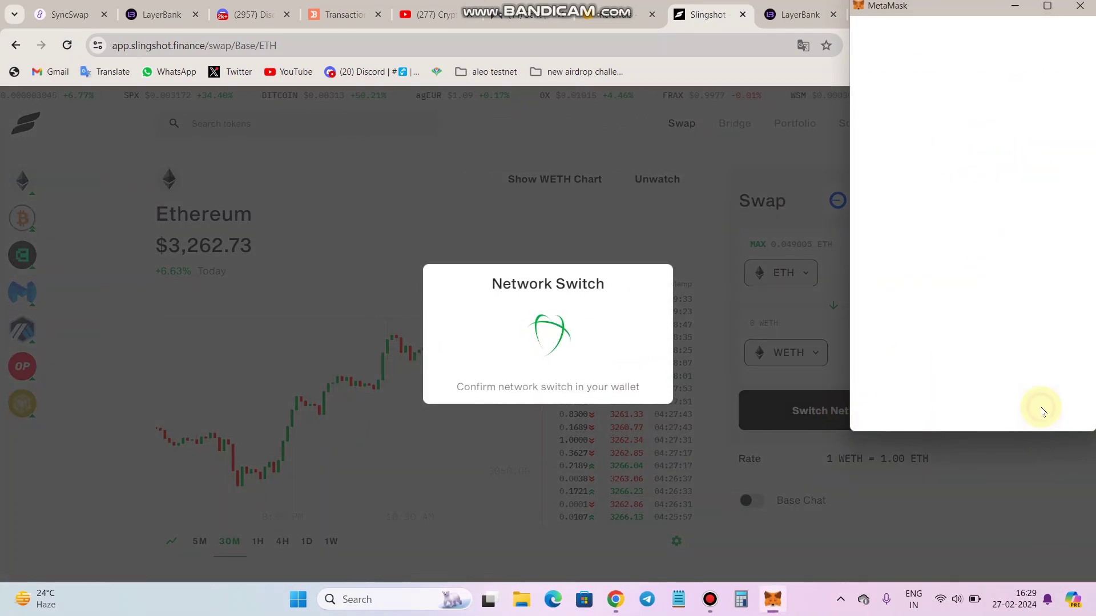
left_click(912, 411)
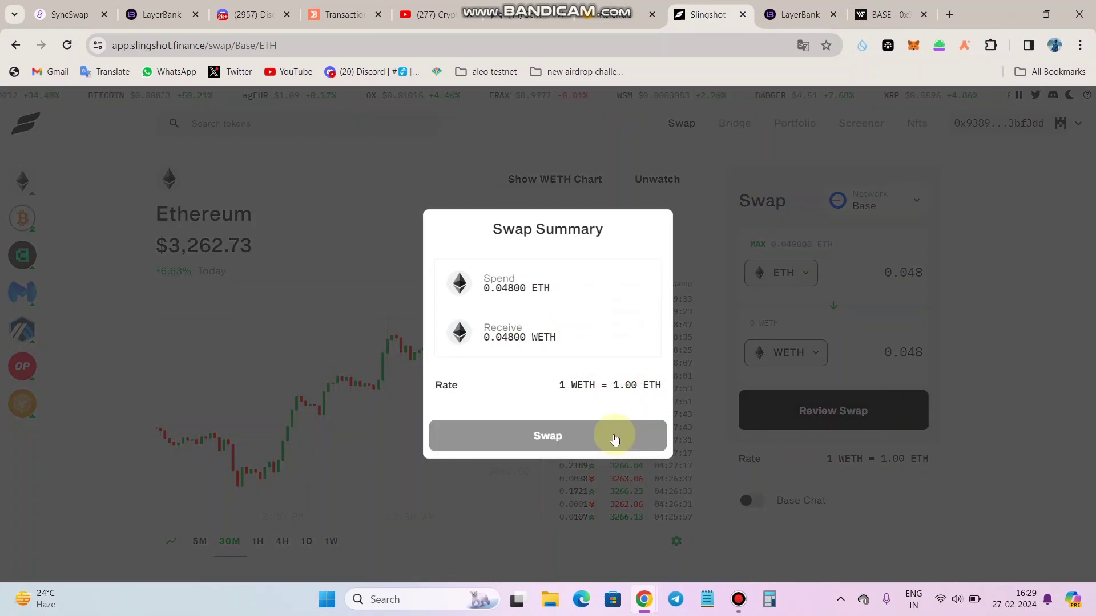
left_click(614, 435)
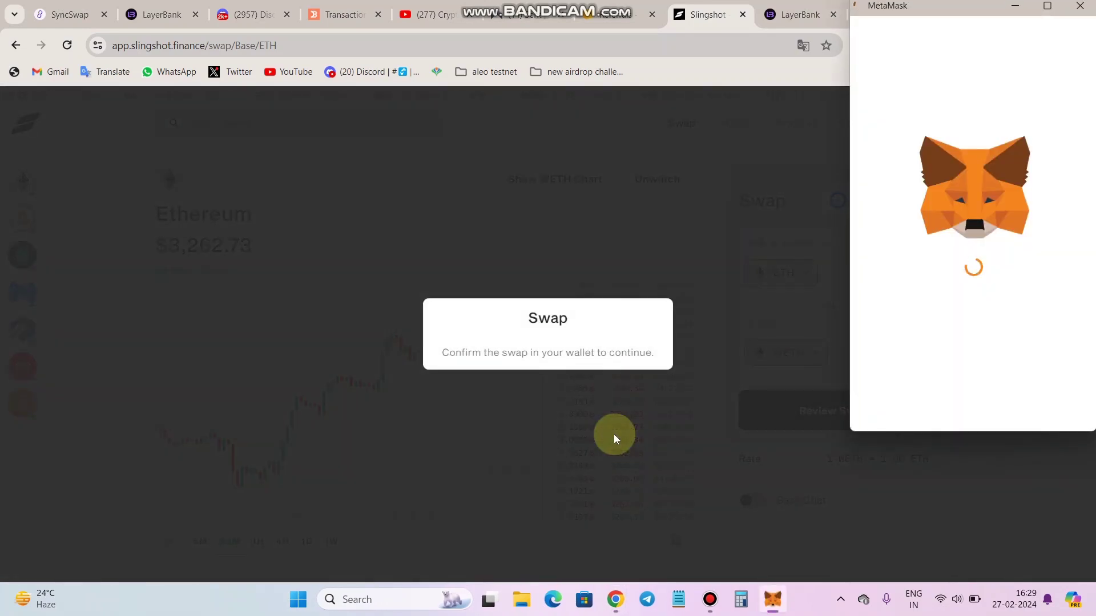
left_click(1033, 410)
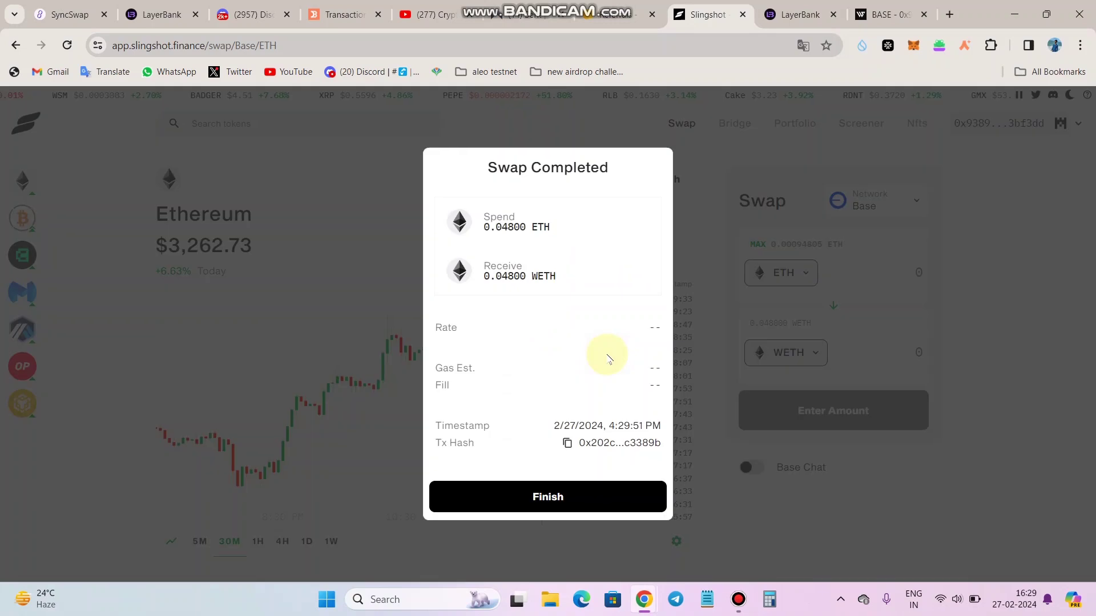
left_click(564, 498)
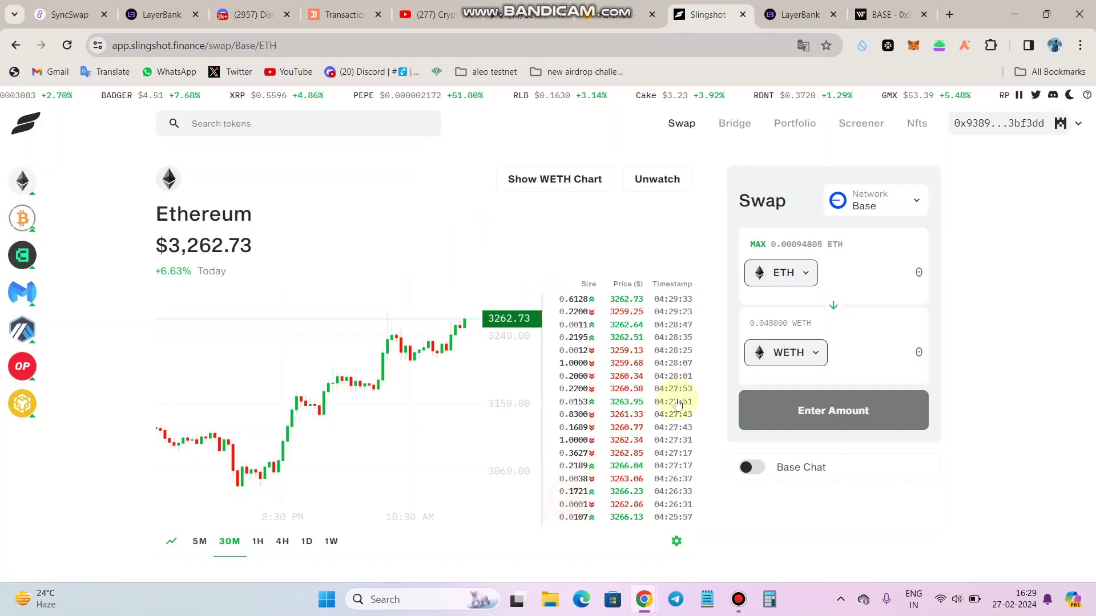
Reverse the swap direction, swap the maximum 0.048 WETH back to ETH with MetaMask confirmation and close the summary.
left_click(832, 305)
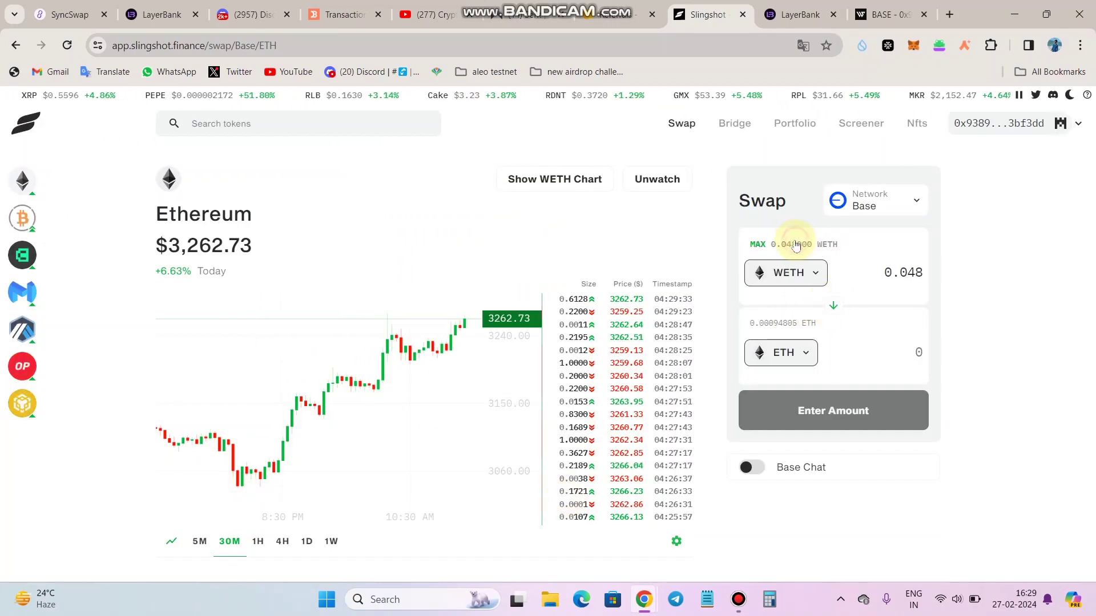
left_click(826, 399)
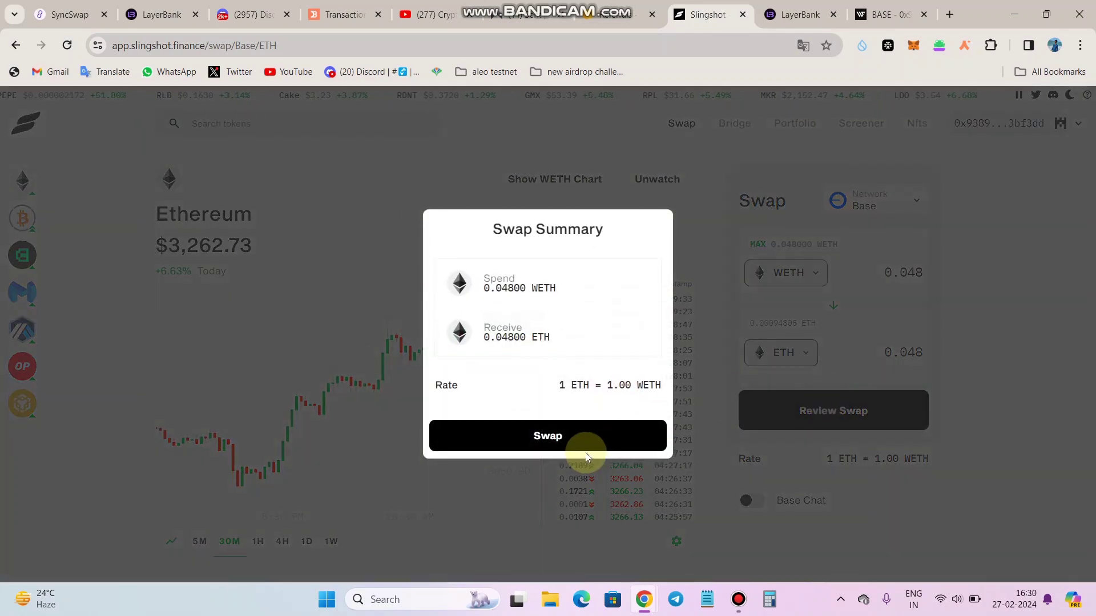
left_click(585, 440)
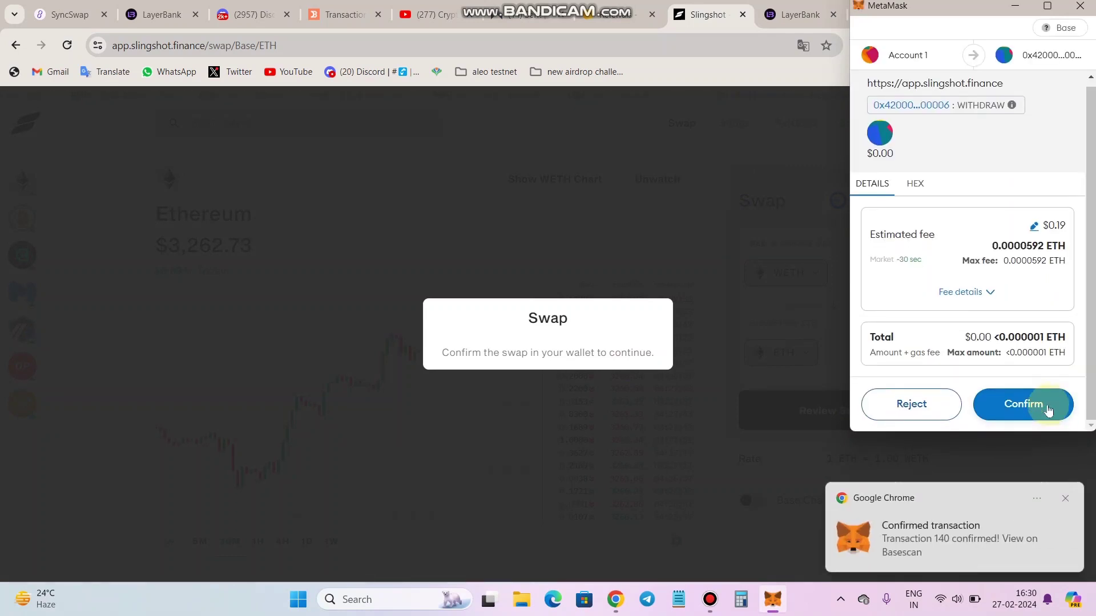
left_click(1042, 406)
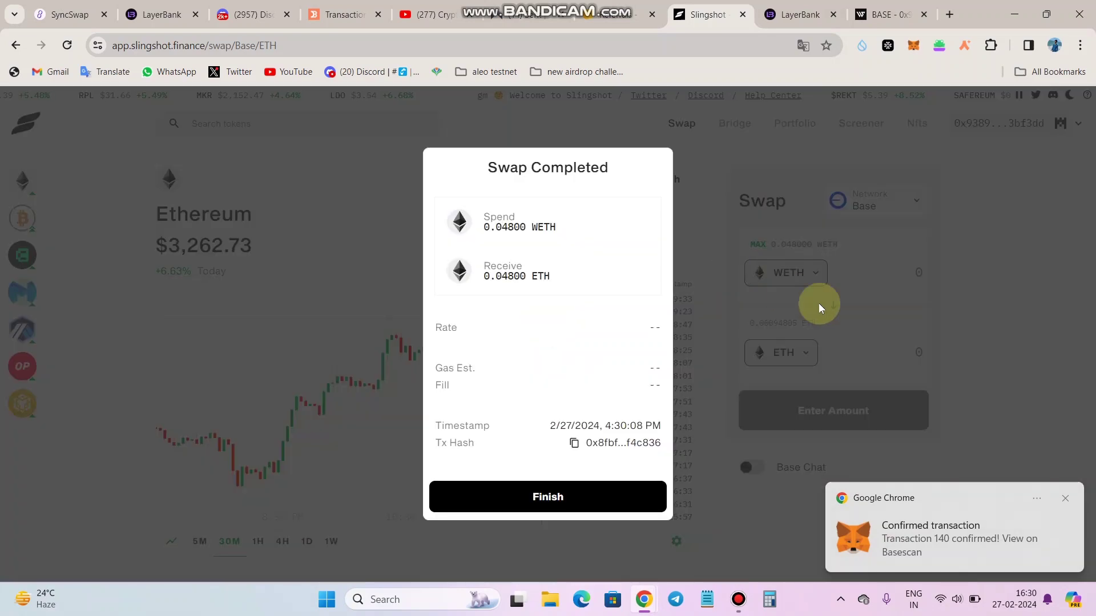
left_click(582, 497)
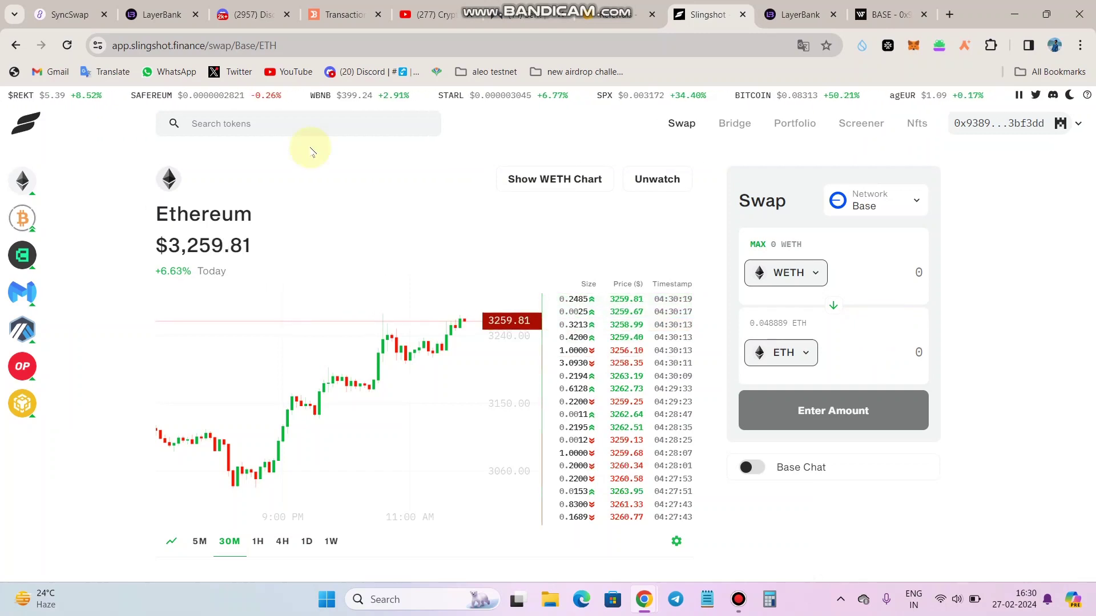
Switch to LayerBank on Scroll and enter 0.027 ETH as the supply amount in the ETH market.
left_click(802, 18)
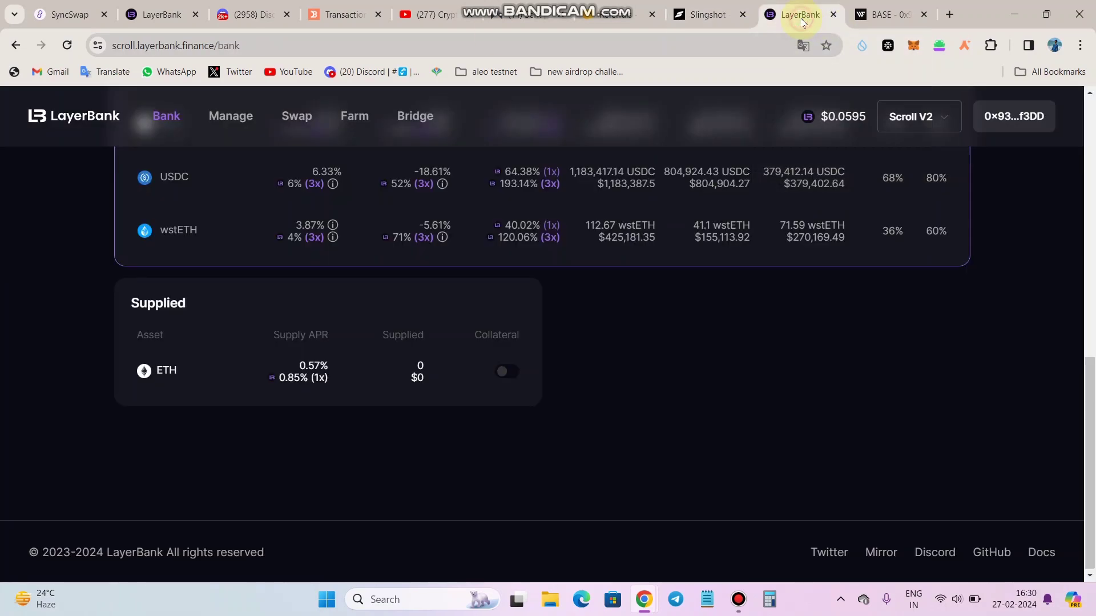
scroll(671, 377, "up", 3)
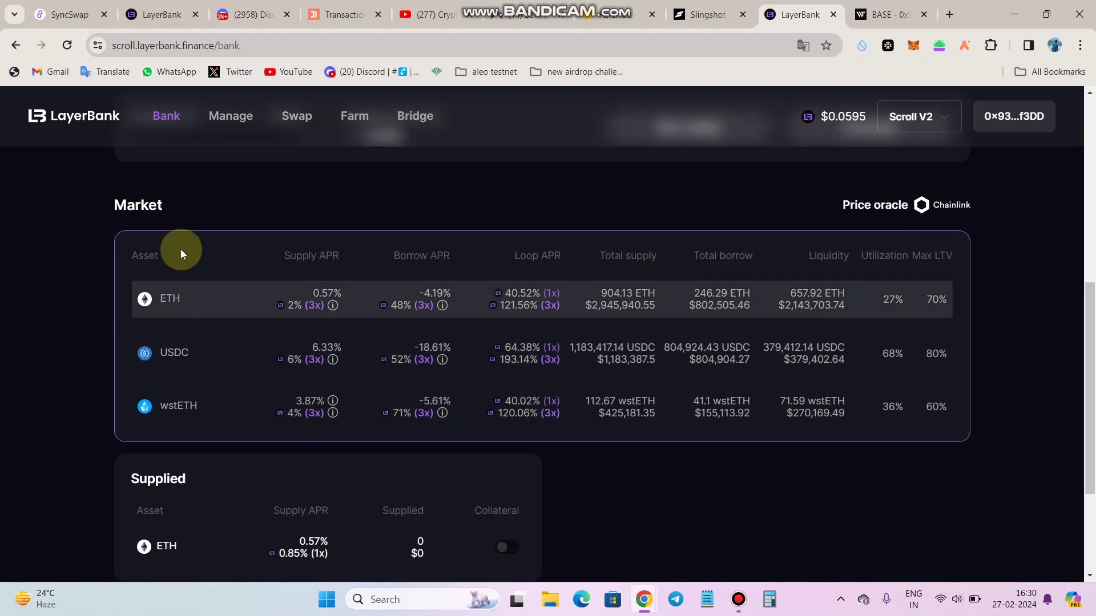
left_click(245, 308)
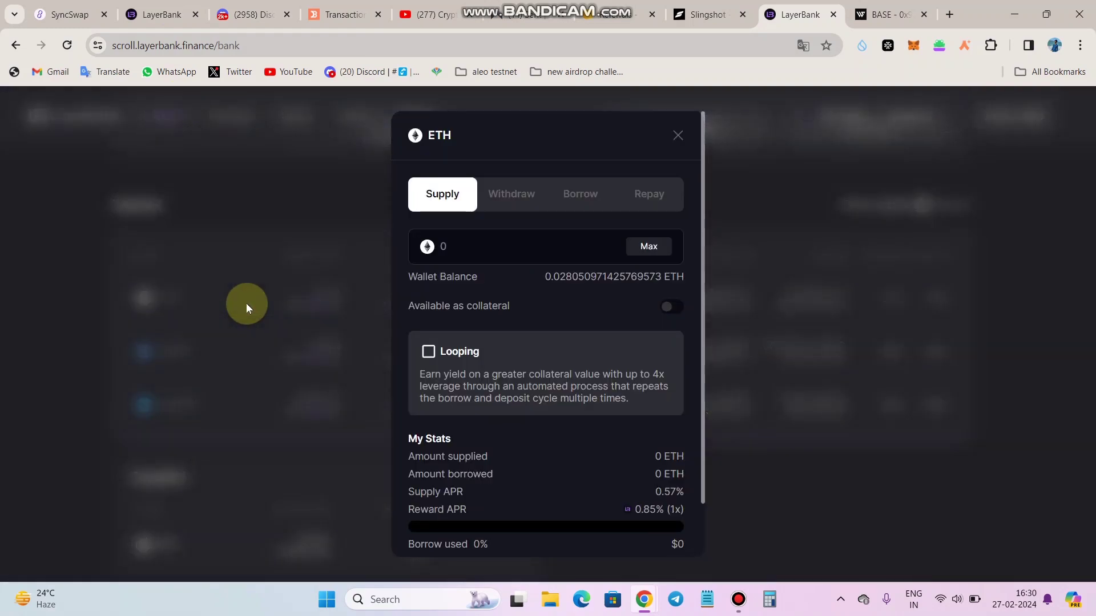
left_click(497, 231)
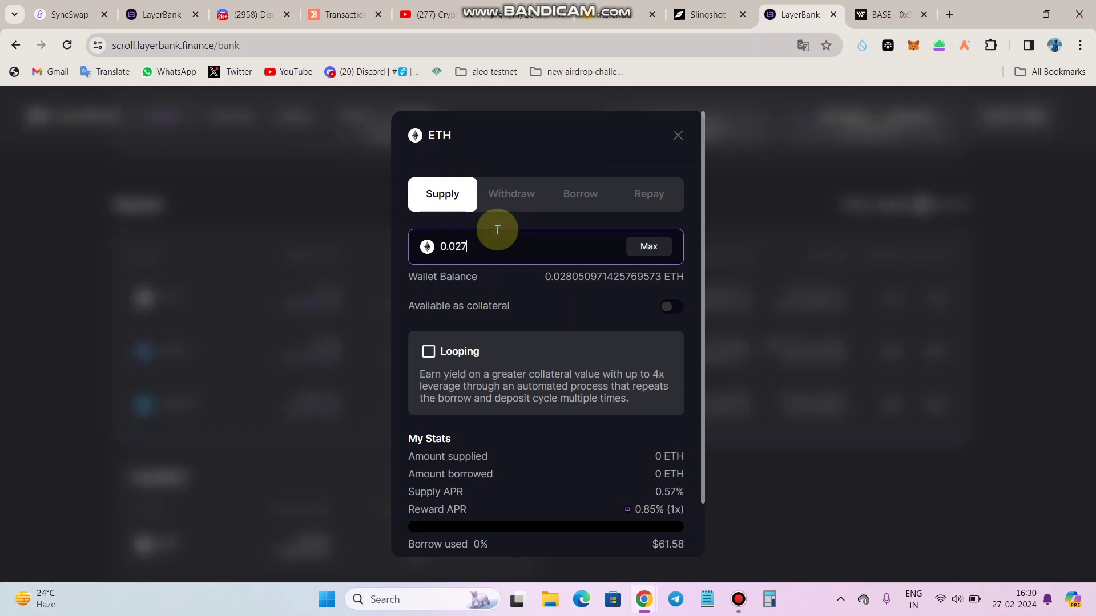
type("0.027")
scroll(485, 371, "down", 1)
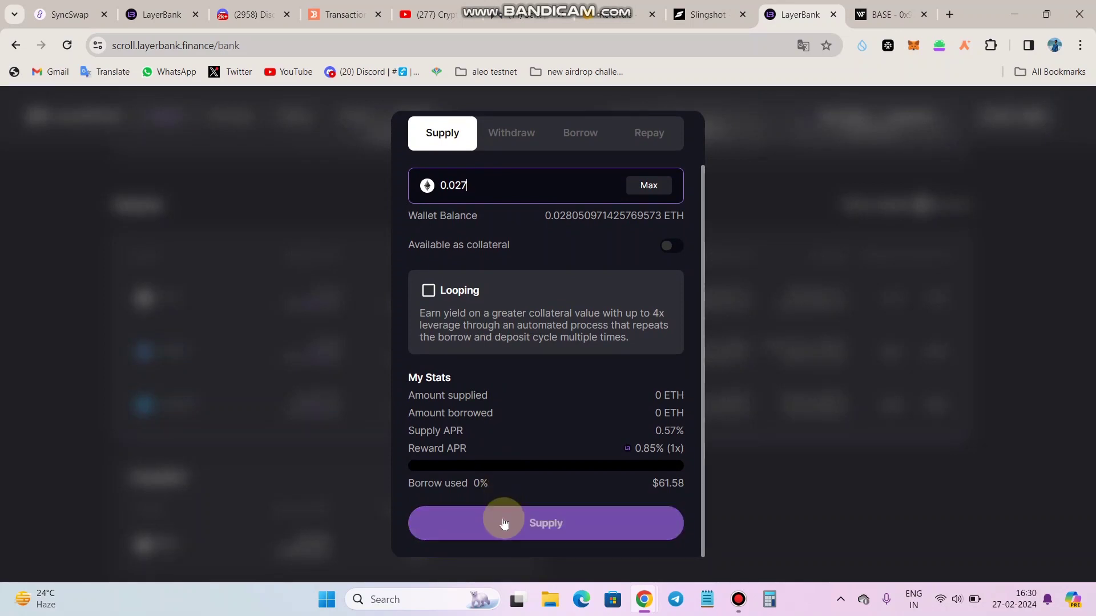
Switch the MetaMask network from Base to Scroll, submit the ETH supply and confirm the transaction.
left_click(503, 523)
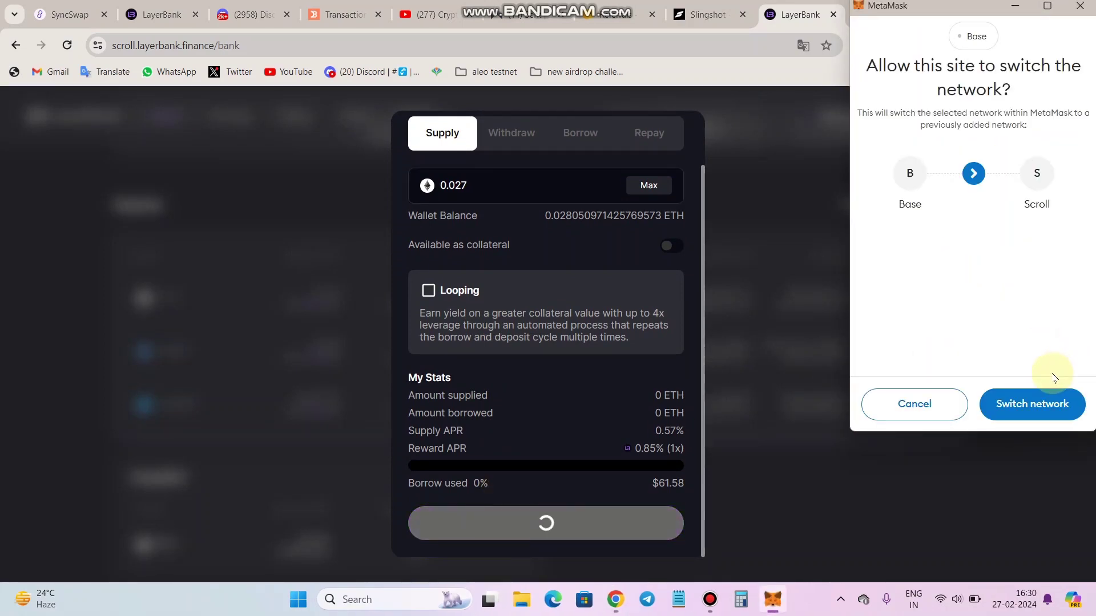
left_click(1038, 408)
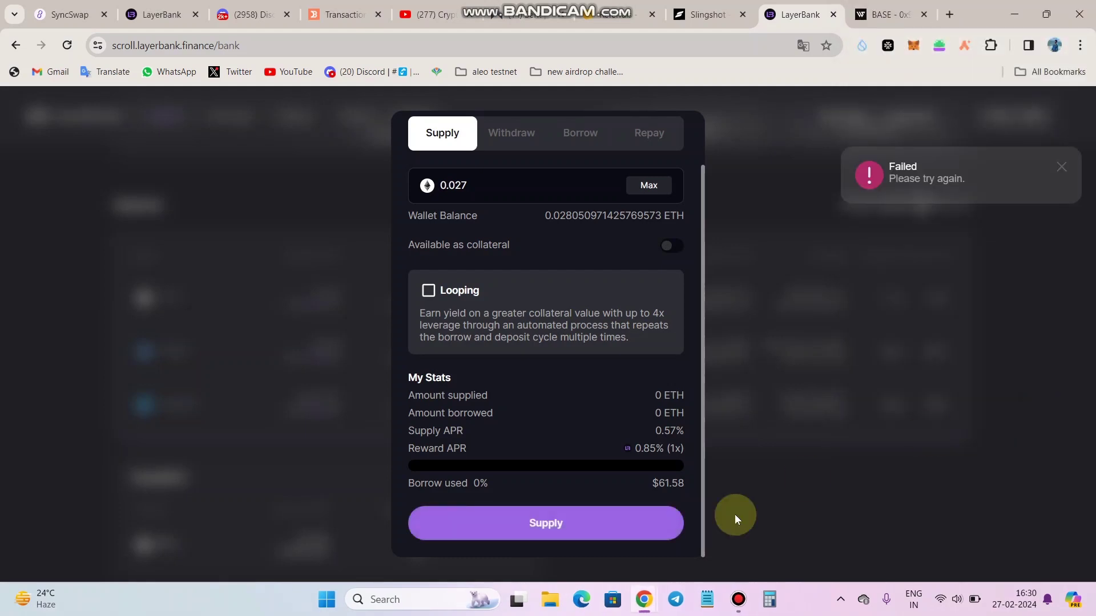
left_click(636, 523)
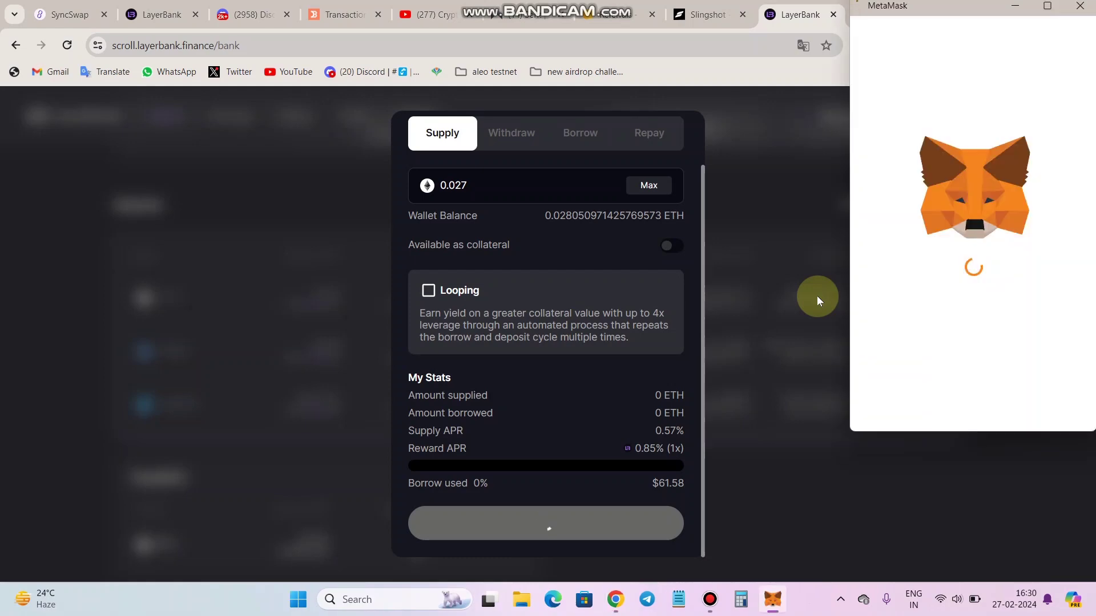
left_click(1024, 399)
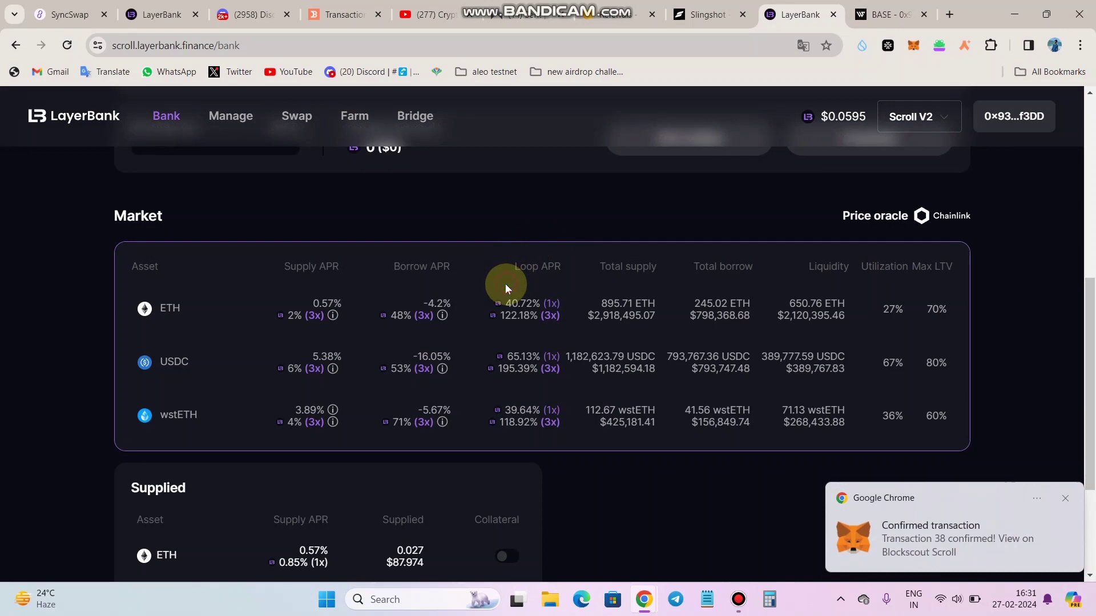
Withdraw all supplied ETH from the LayerBank ETH market and confirm the transaction in MetaMask.
left_click(501, 297)
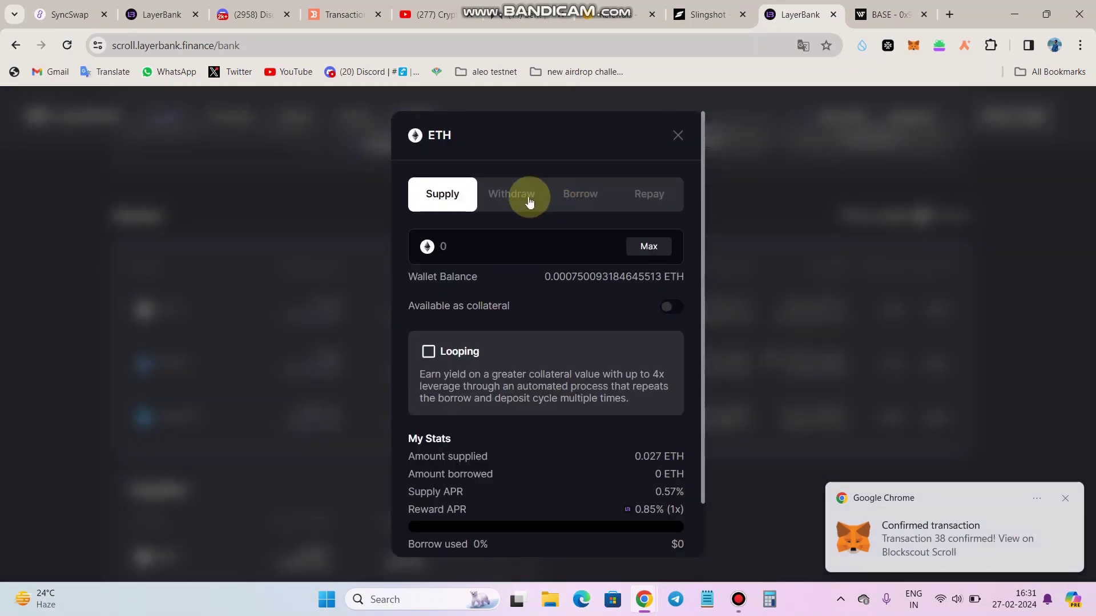
left_click(525, 197)
left_click(675, 272)
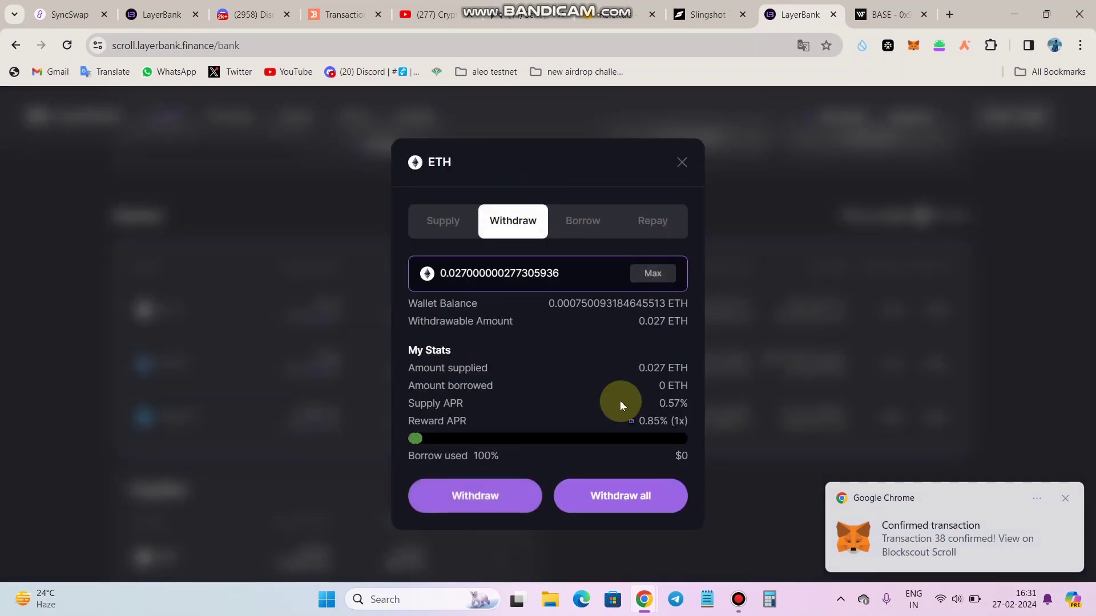
left_click(624, 497)
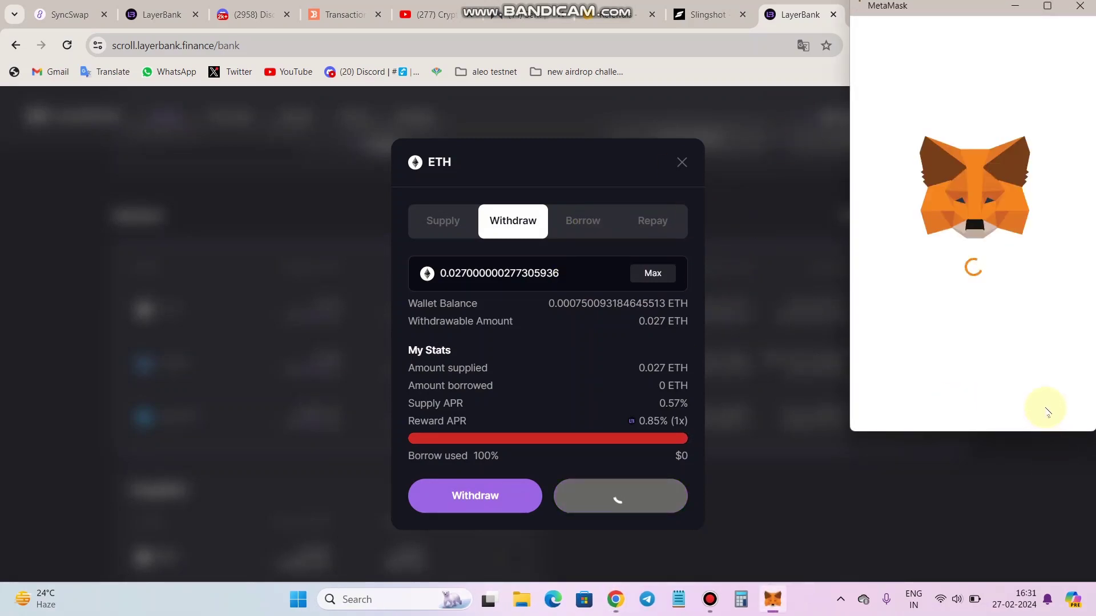
scroll(1042, 394, "down", 2)
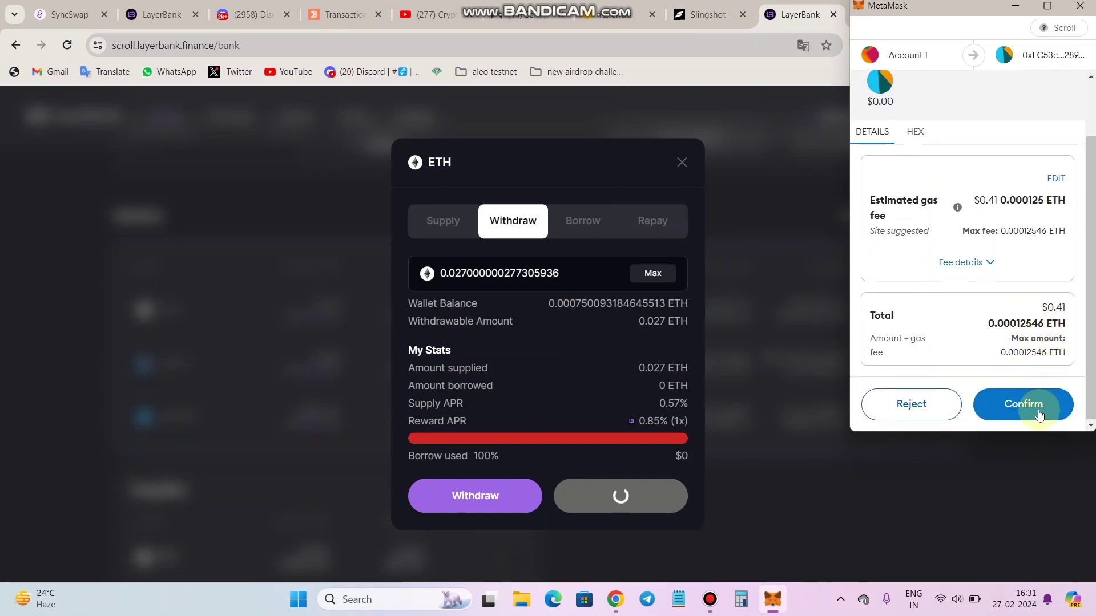
left_click(1039, 409)
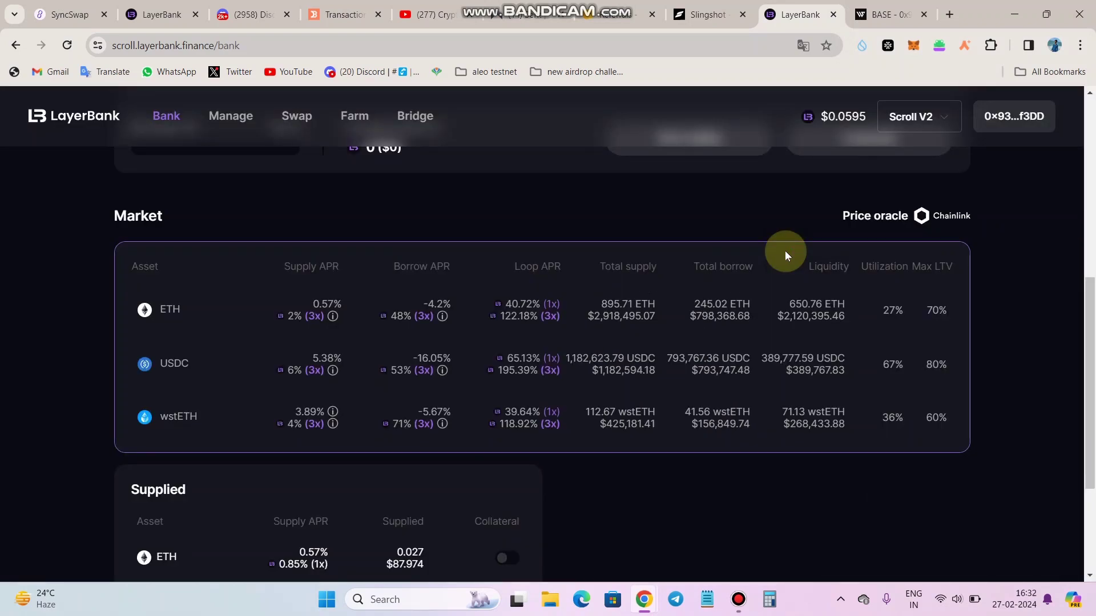
Switch to Layer3, go back from the referral page to Linea Park and examine the quest zones and L-XP progress.
left_click(607, 15)
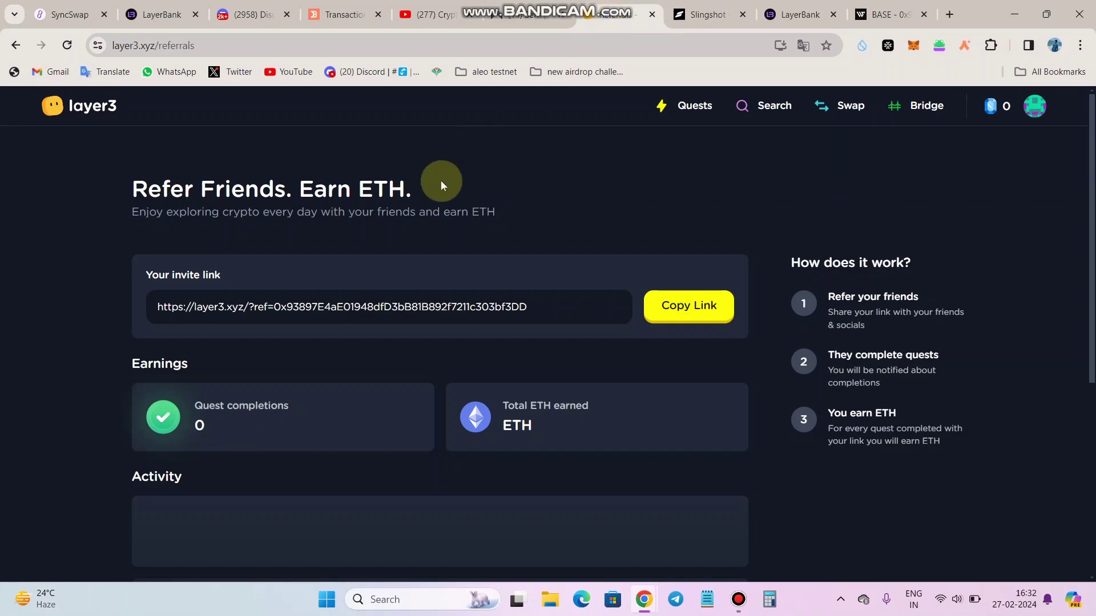
scroll(522, 191, "down", 5)
scroll(521, 190, "up", 4)
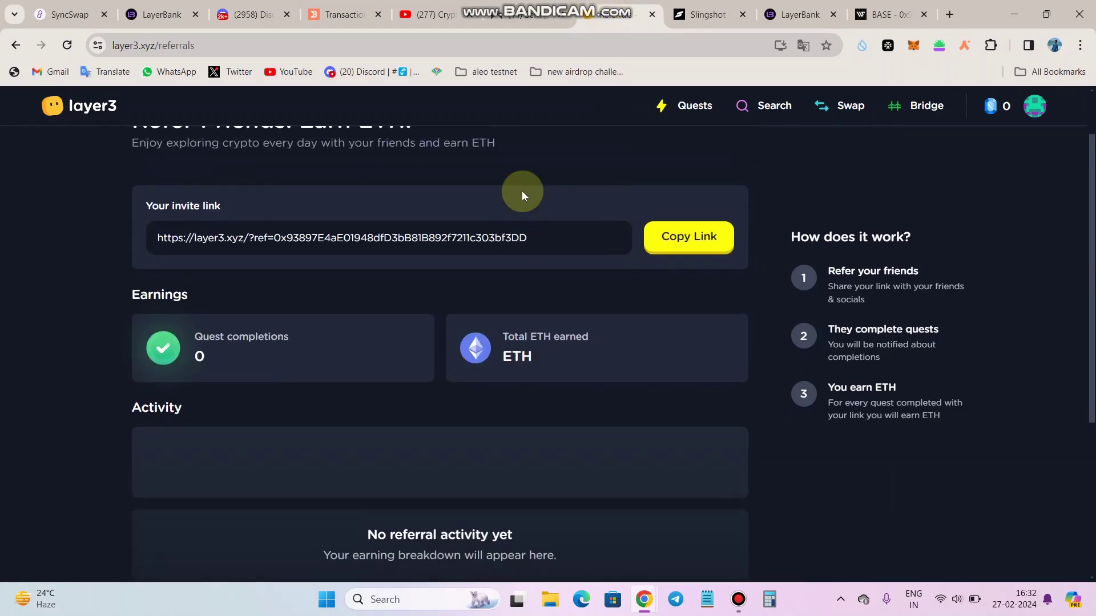
left_click(12, 46)
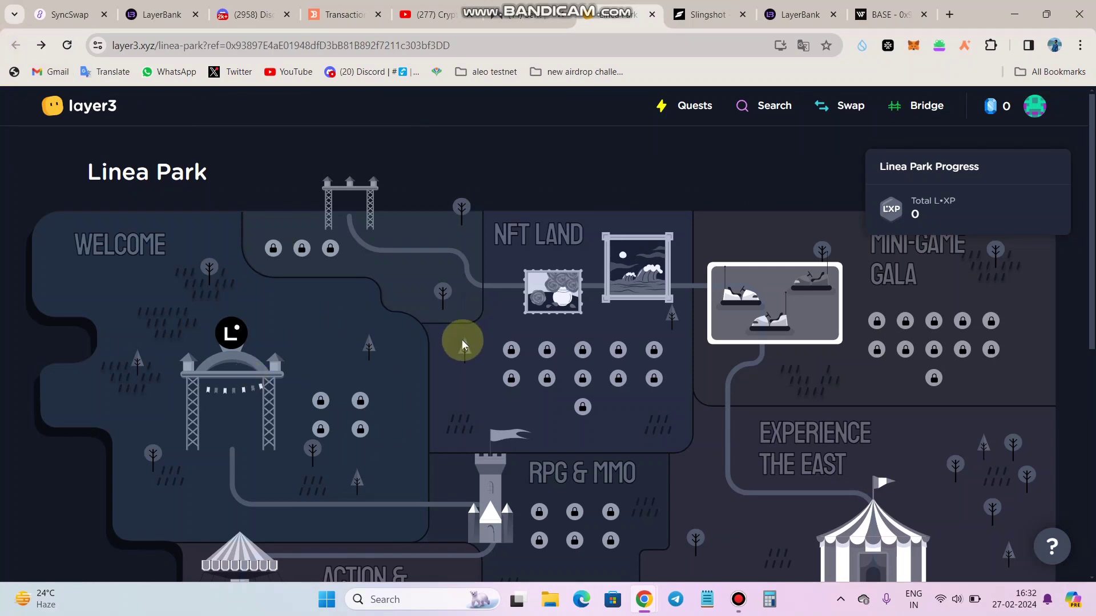
scroll(574, 484, "down", 6)
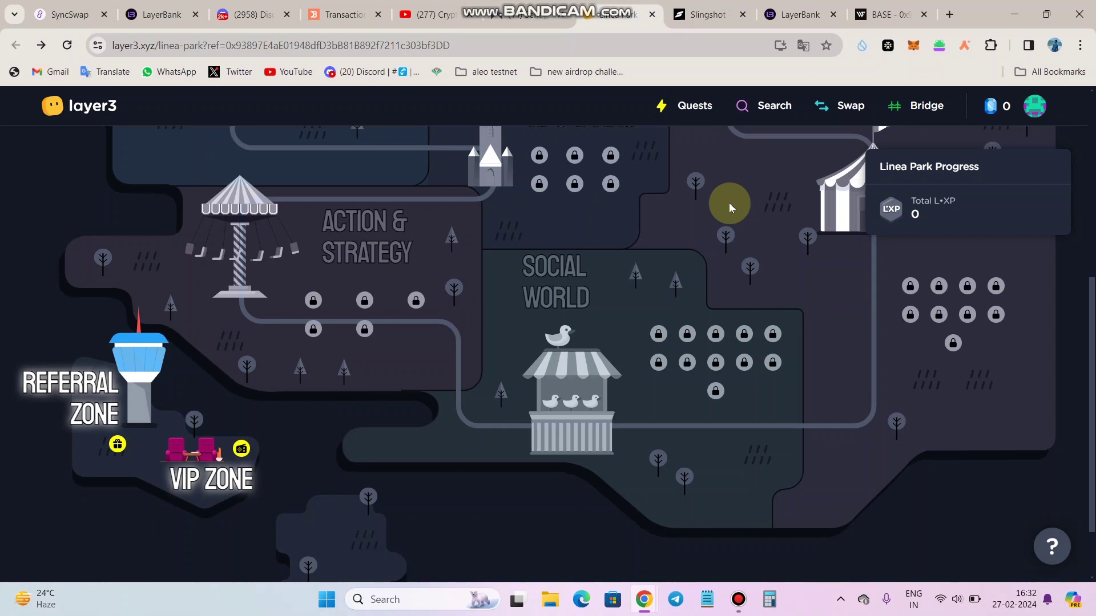
scroll(728, 203, "up", 2)
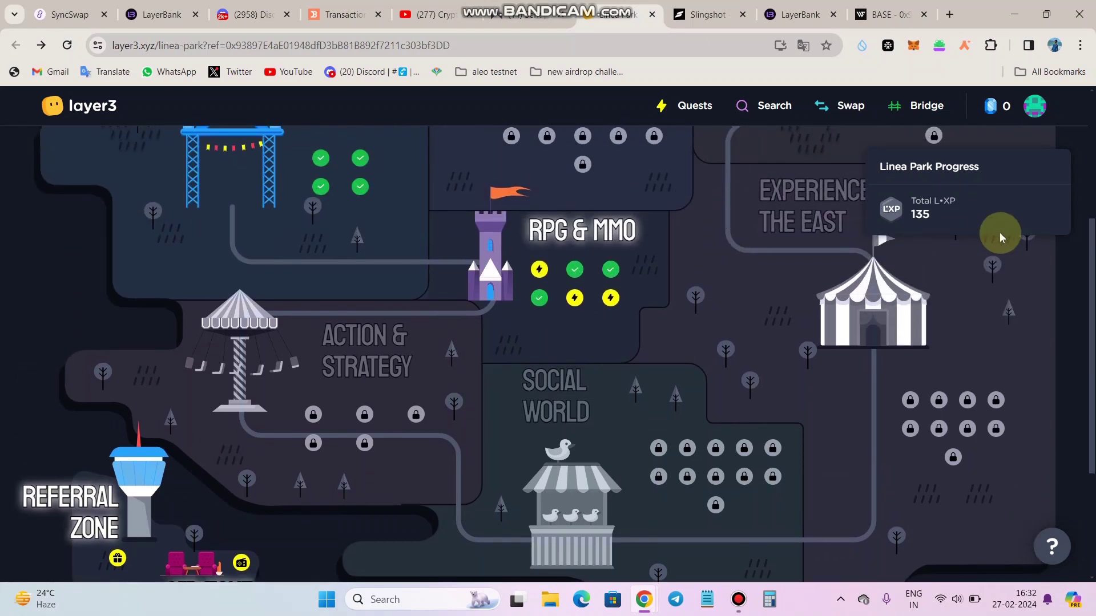
Examine the RPG & MMO quests and other zones on the Linea Park map, and look through the YouTube channel's latest videos.
mouse_move(615, 288)
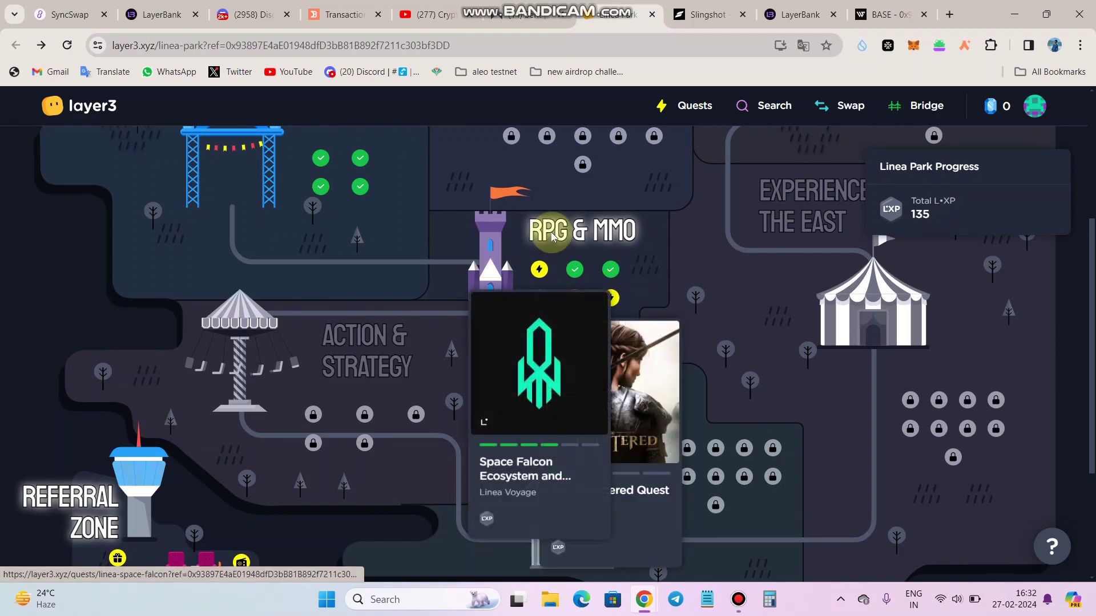
left_click(411, 11)
scroll(668, 220, "down", 2)
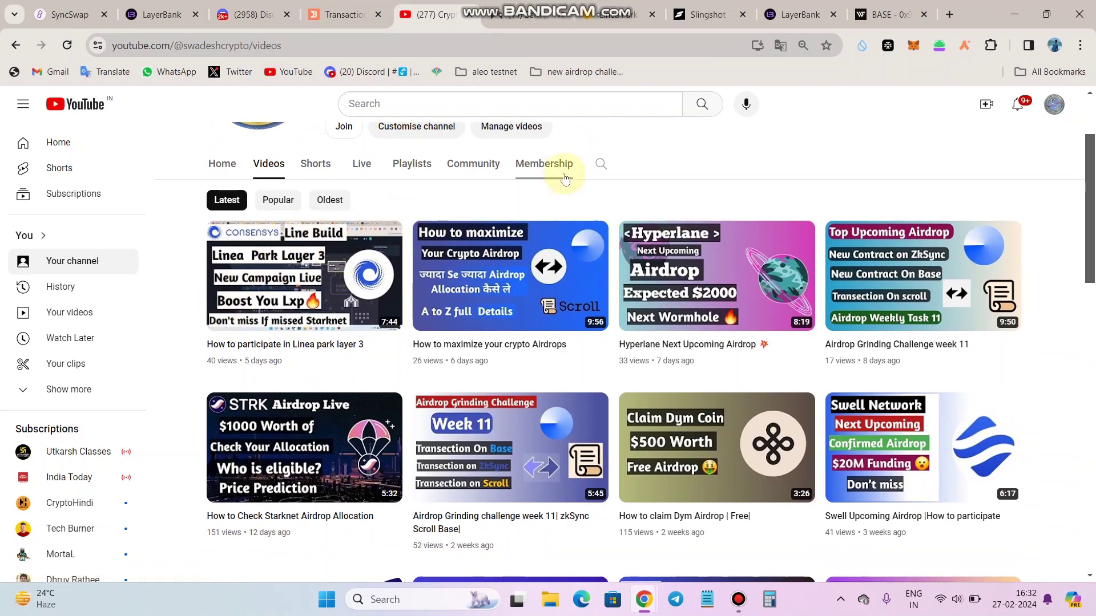
left_click(619, 12)
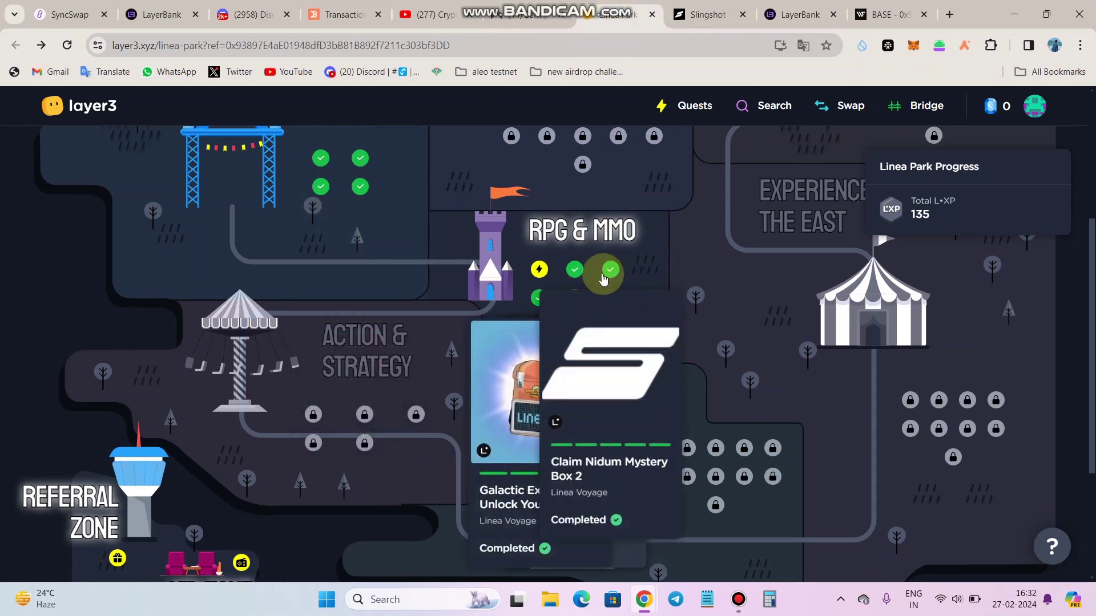
scroll(708, 249, "up", 3)
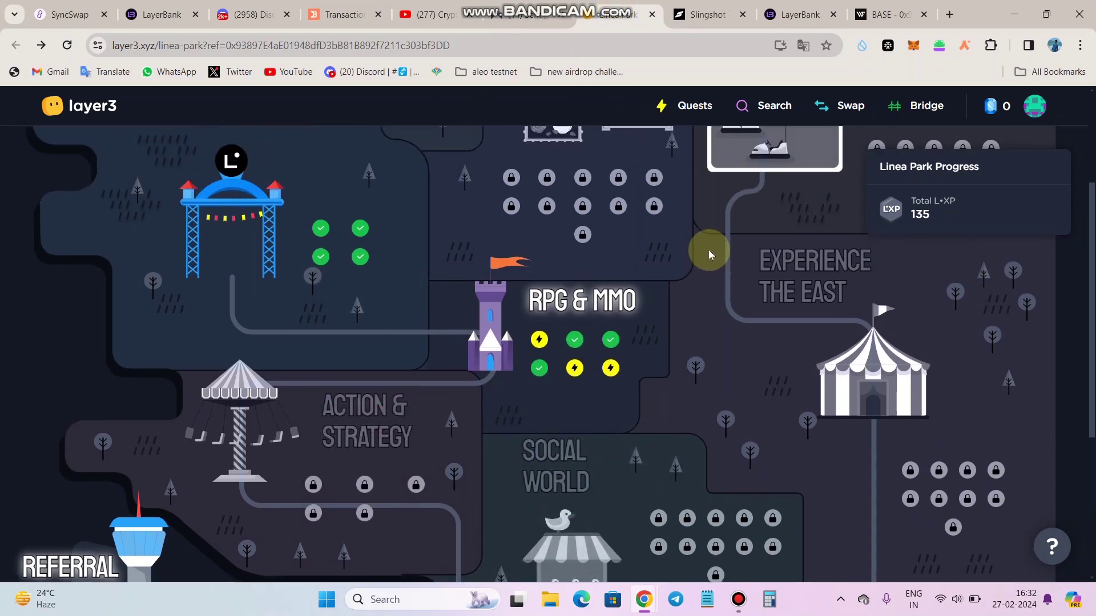
scroll(709, 251, "down", 3)
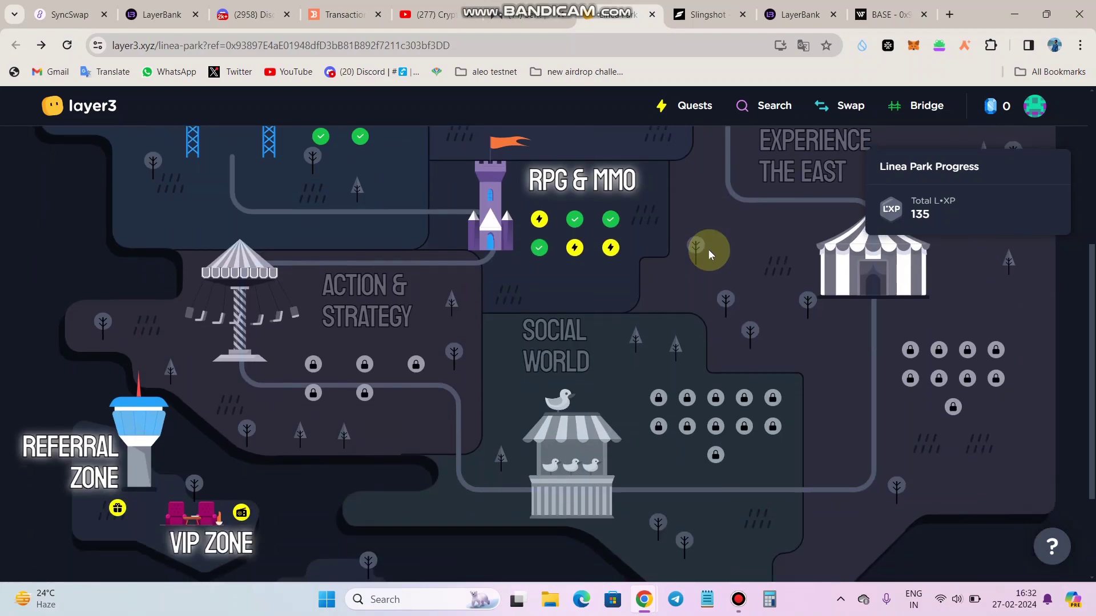
scroll(708, 249, "up", 5)
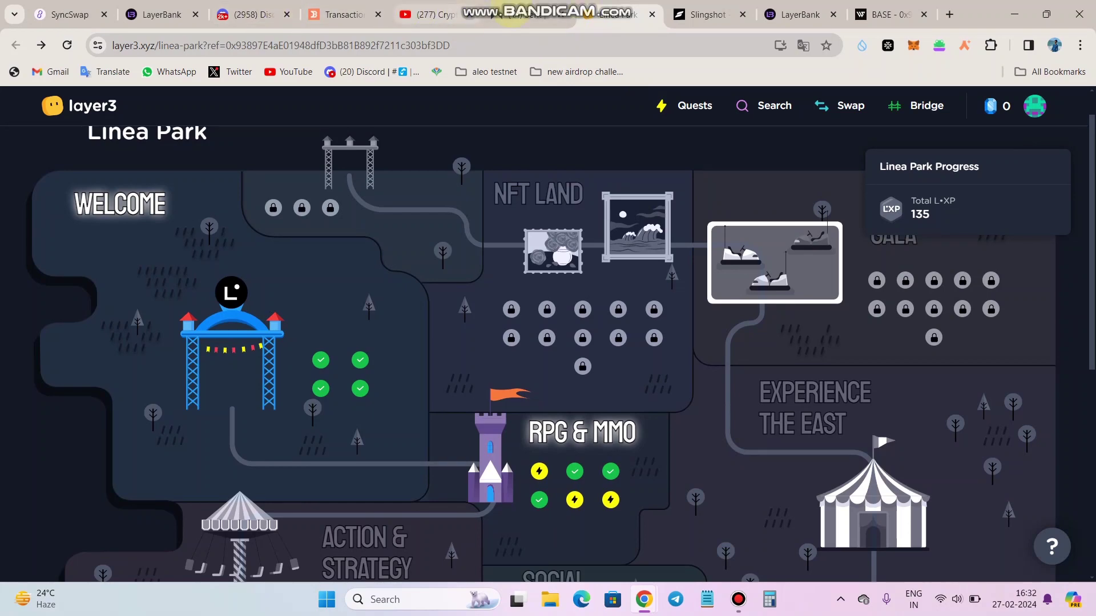
Switch to Dmail, start a new message and select Linea Mainnet as the network for the connected account.
left_click(505, 16)
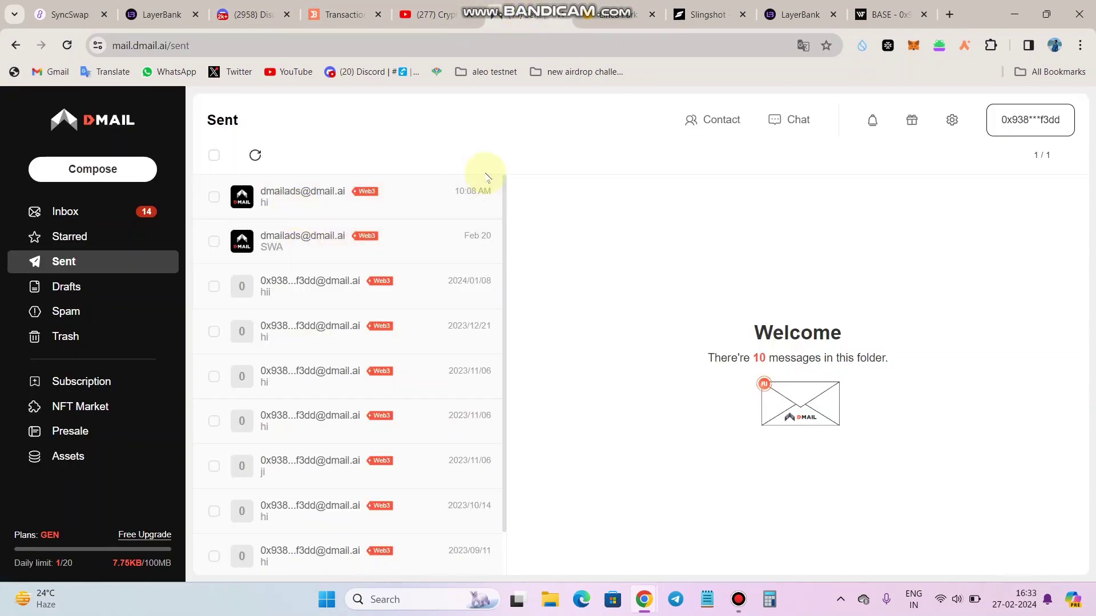
left_click(139, 184)
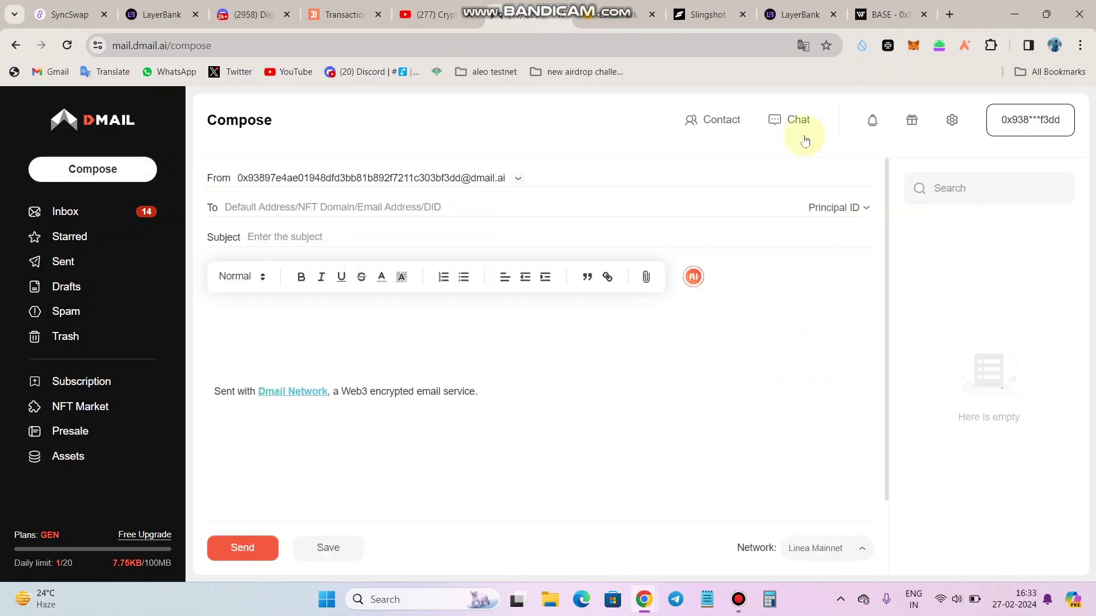
left_click(1036, 119)
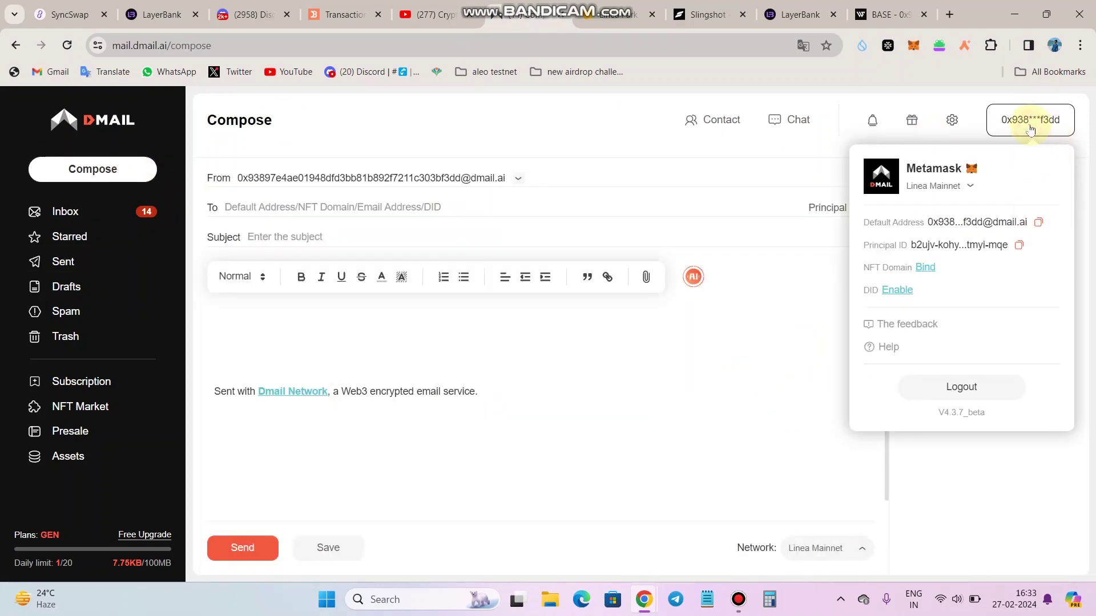
left_click(782, 306)
left_click(1029, 117)
left_click(961, 188)
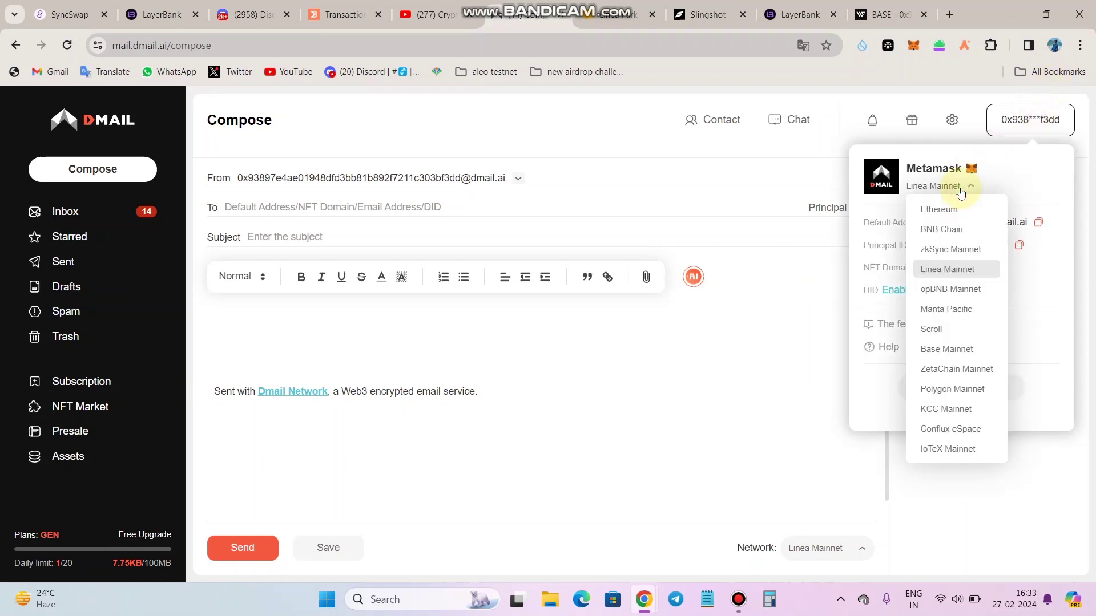
left_click(959, 274)
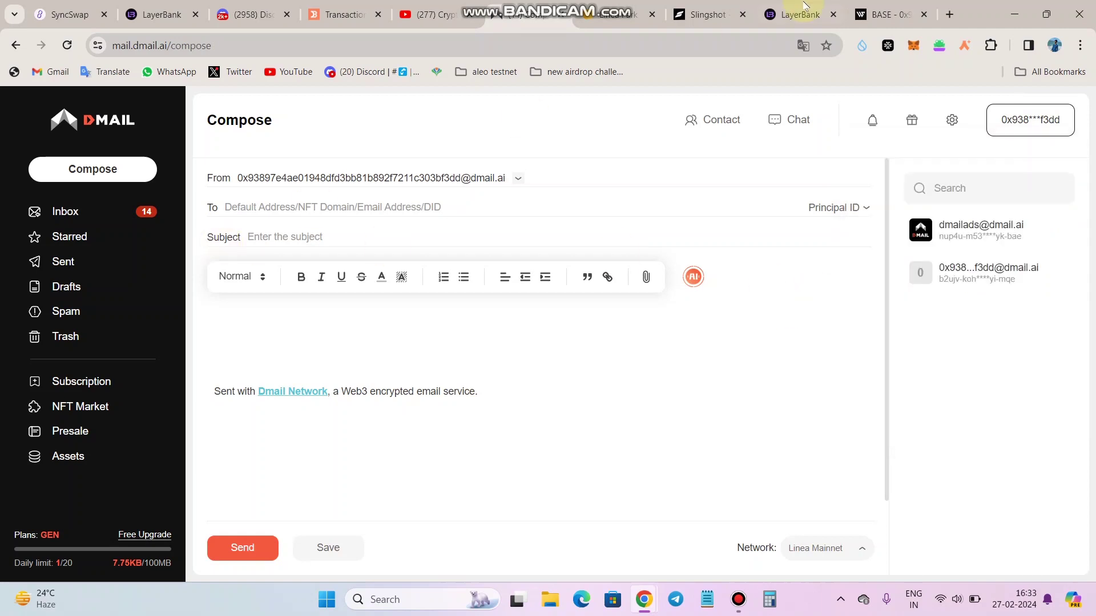
Switch the MetaMask network from Scroll to Linea Mainnet and close the wallet.
left_click(913, 46)
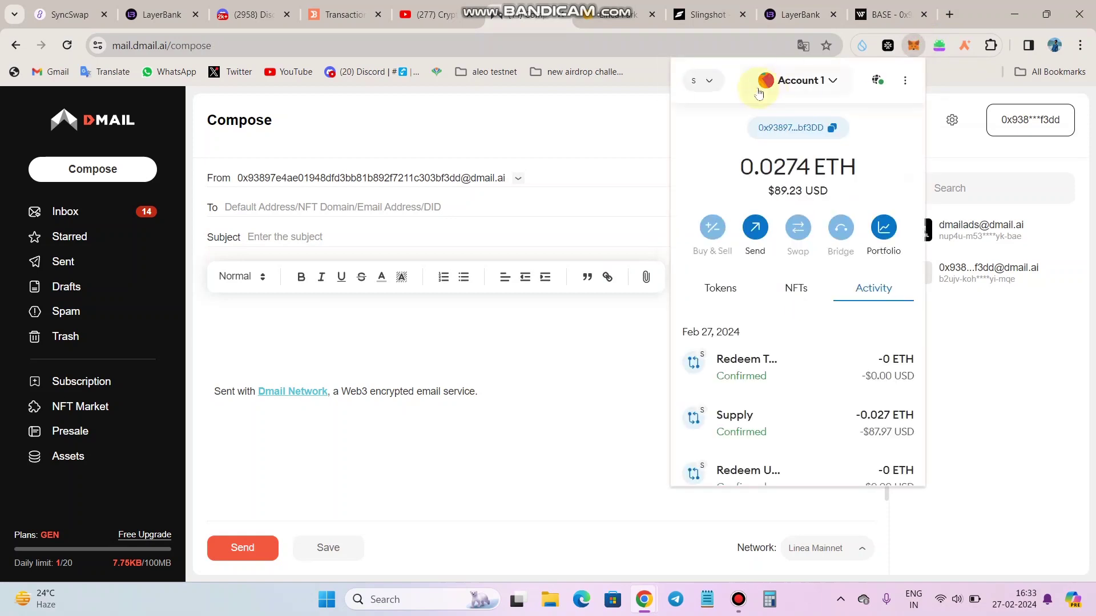
left_click(711, 82)
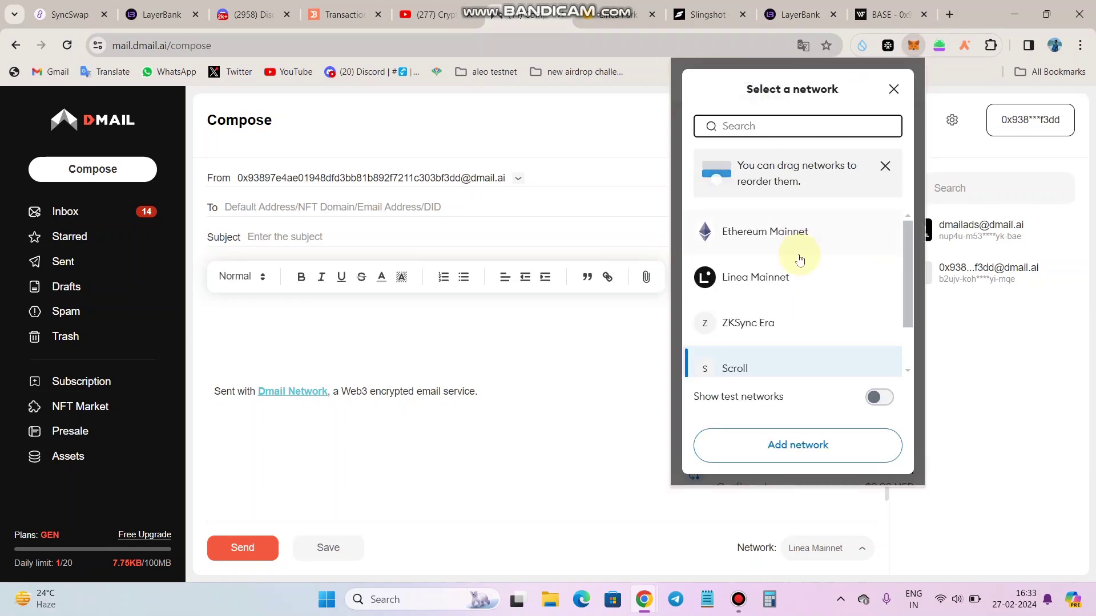
left_click(798, 273)
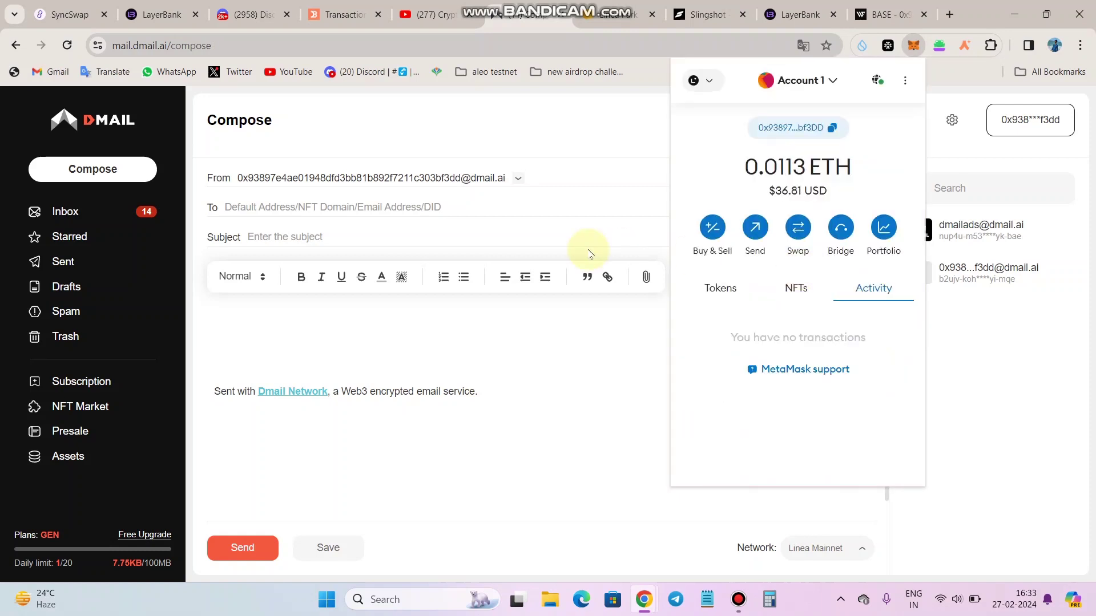
left_click(602, 308)
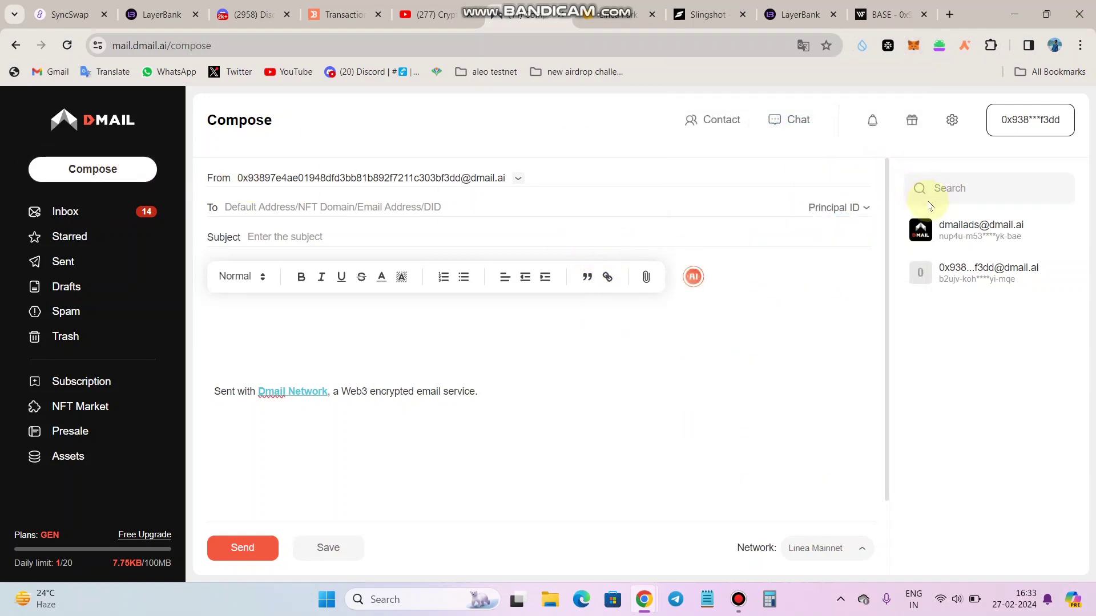
Address the message to the Dmail ads contact with subject "de" and body "hii", send it and confirm the transaction in MetaMask.
left_click(935, 229)
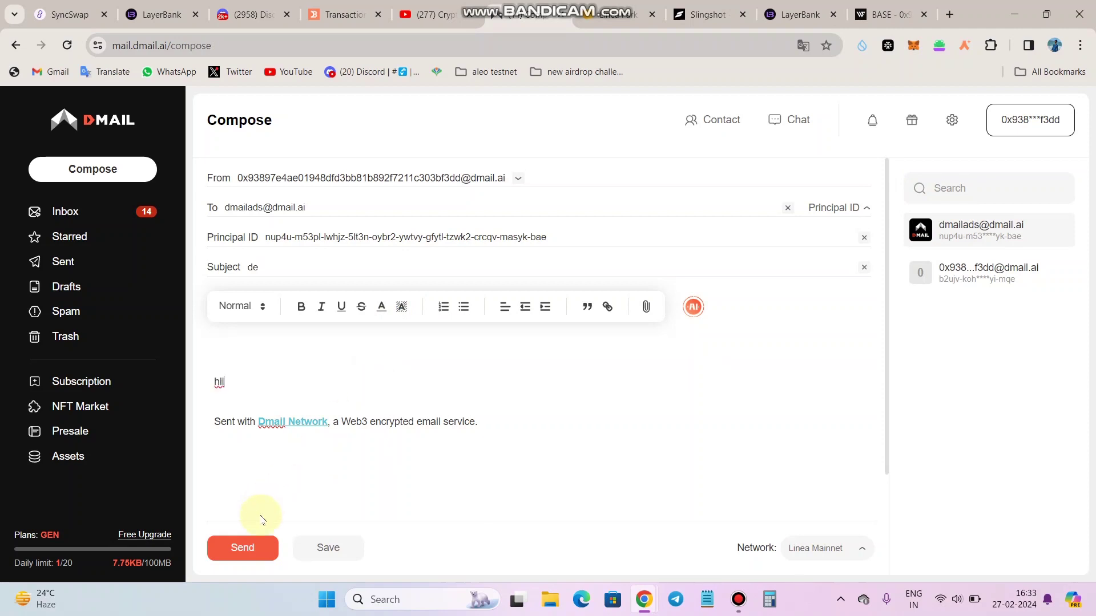
left_click(247, 545)
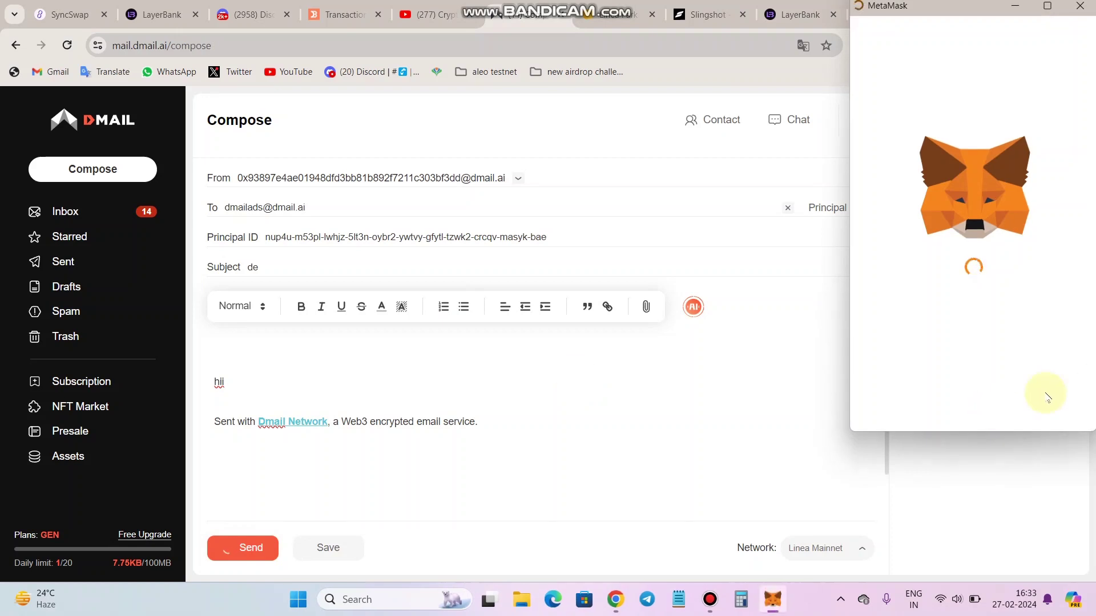
scroll(1053, 394, "down", 1)
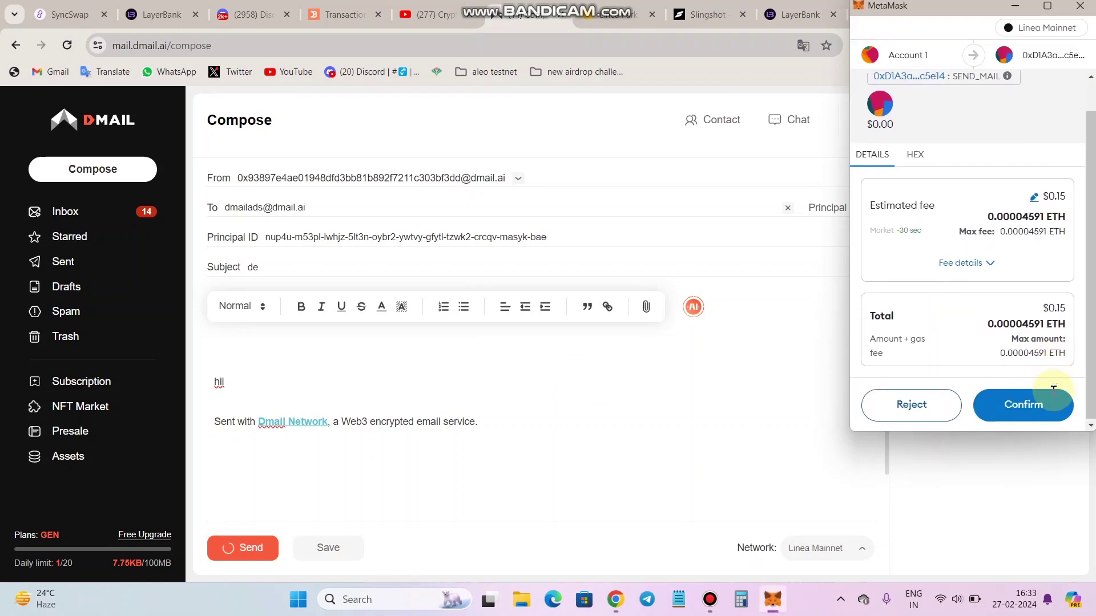
left_click(1044, 404)
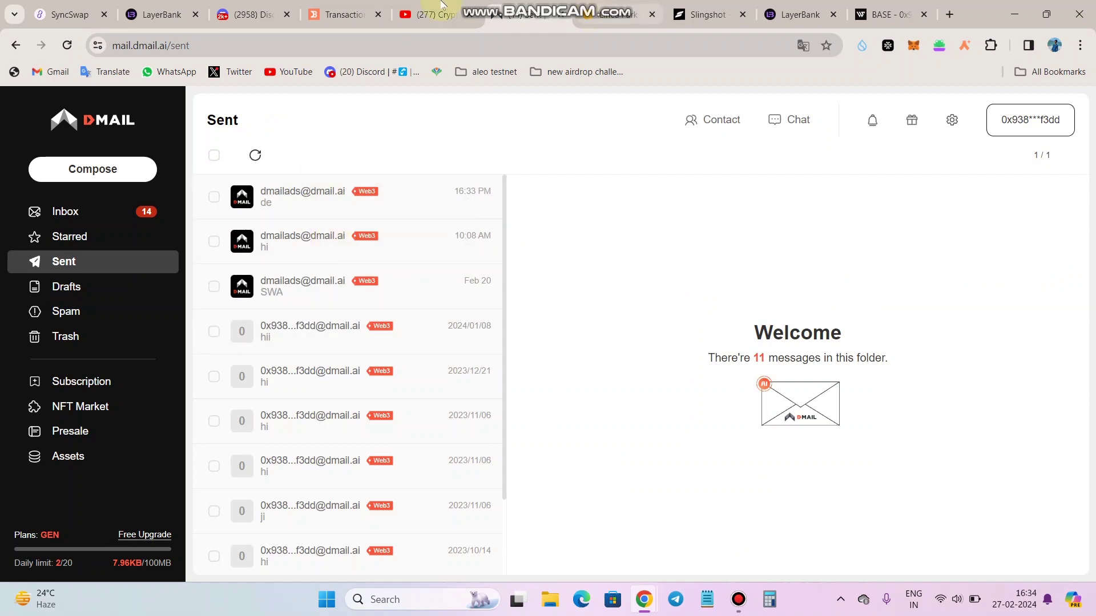
Switch to Wenser and examine the Base wallet's reward, unique contract interactions, transaction volume and activity criteria.
left_click(895, 18)
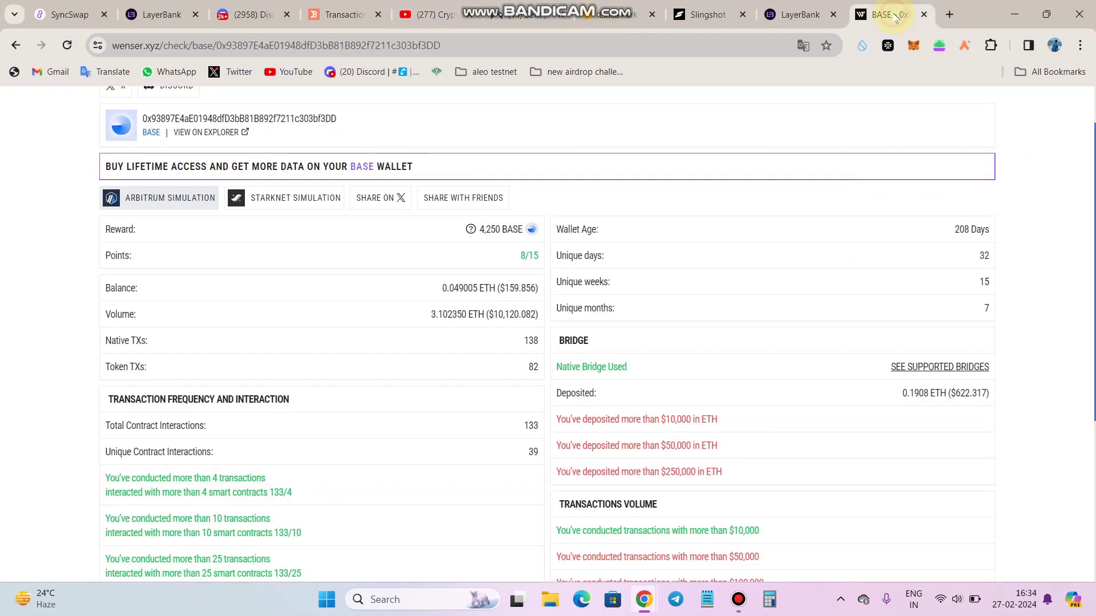
scroll(406, 491, "down", 3)
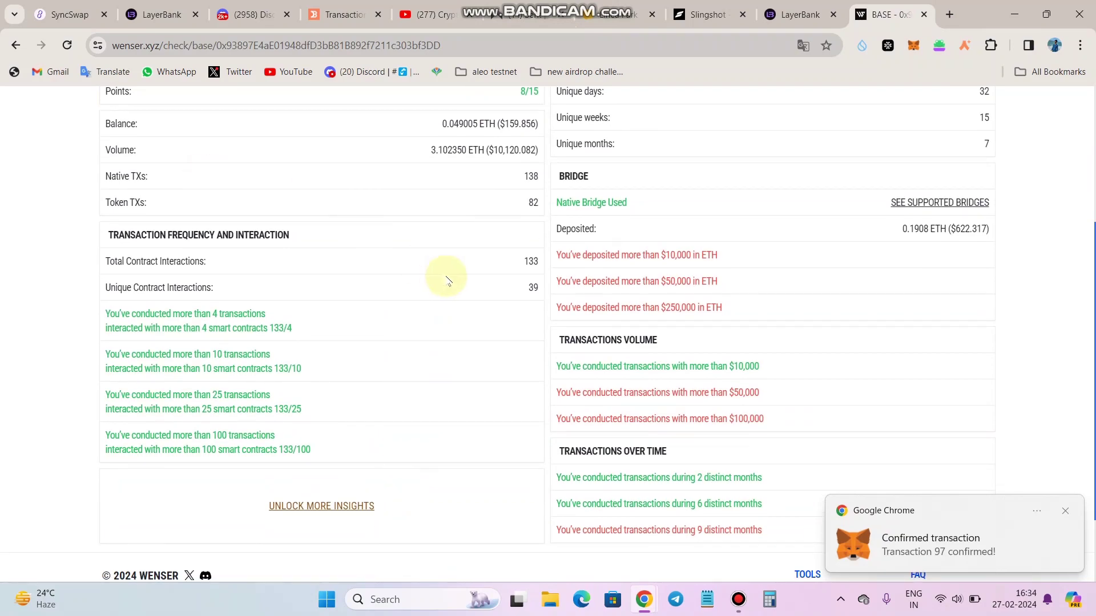
scroll(383, 234, "up", 3)
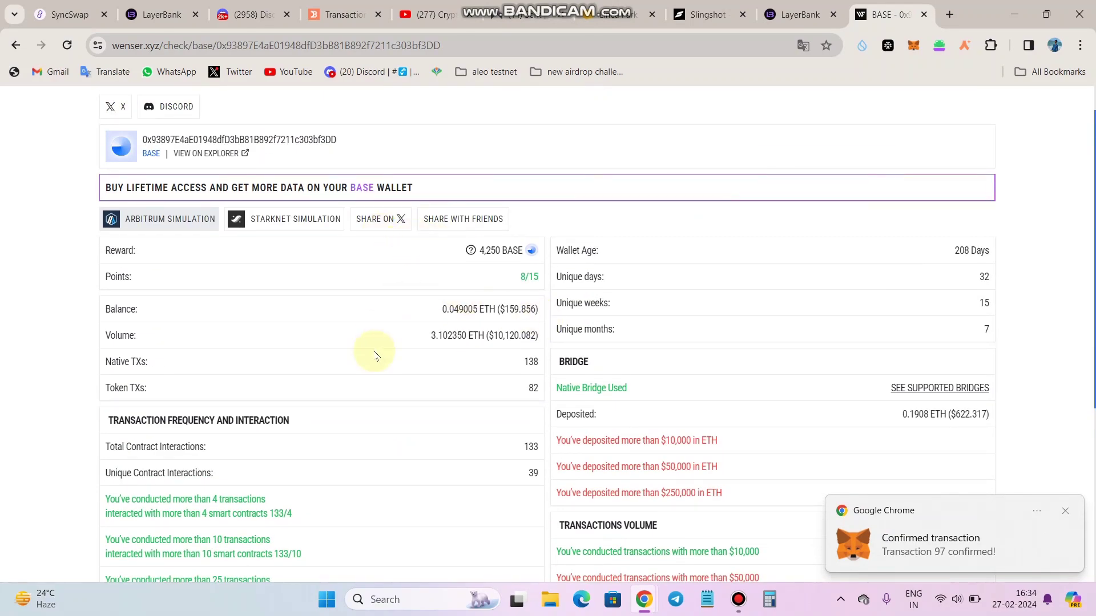
scroll(375, 355, "down", 4)
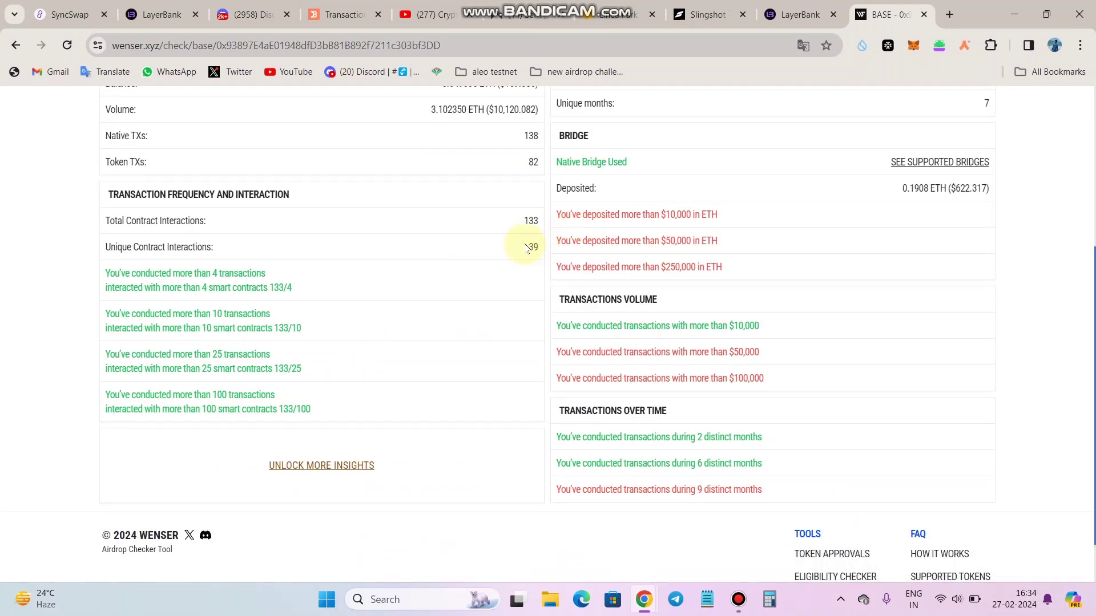
left_click_drag(211, 246, 2, 251)
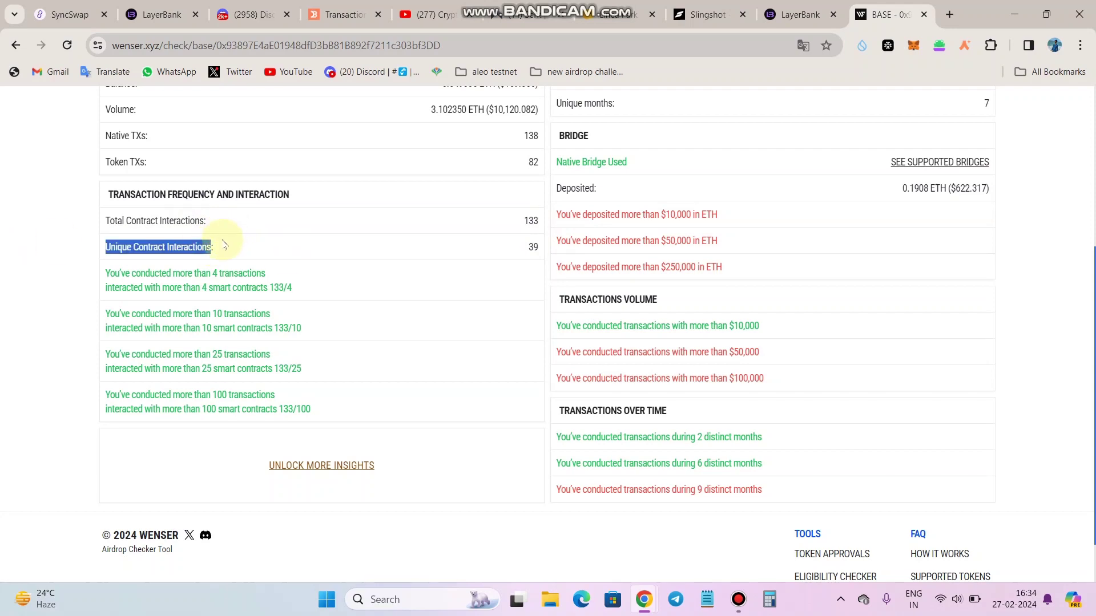
left_click(398, 258)
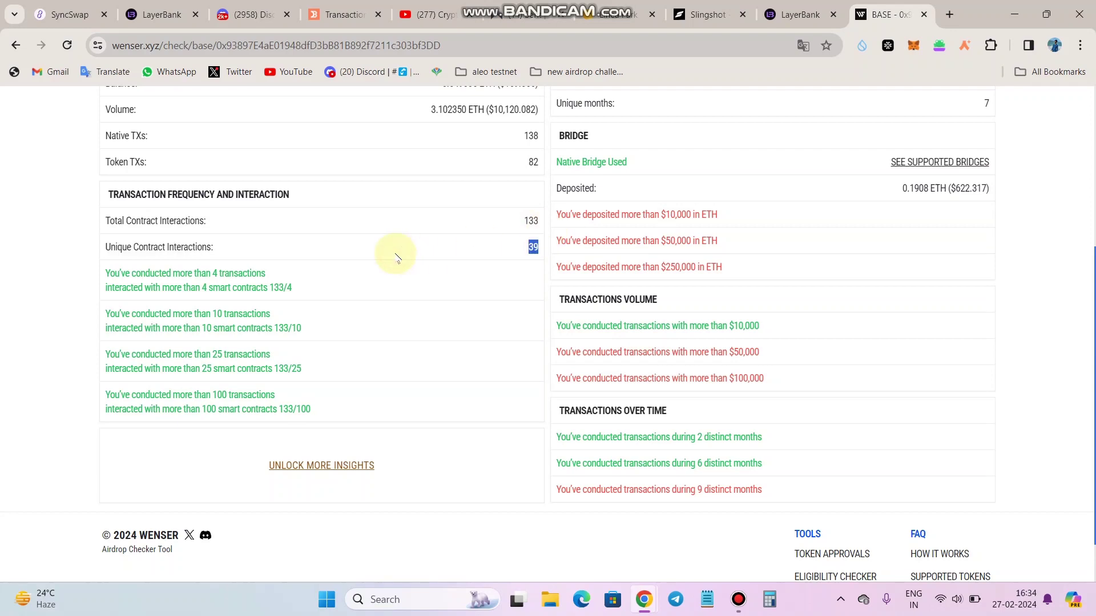
scroll(398, 258, "up", 2)
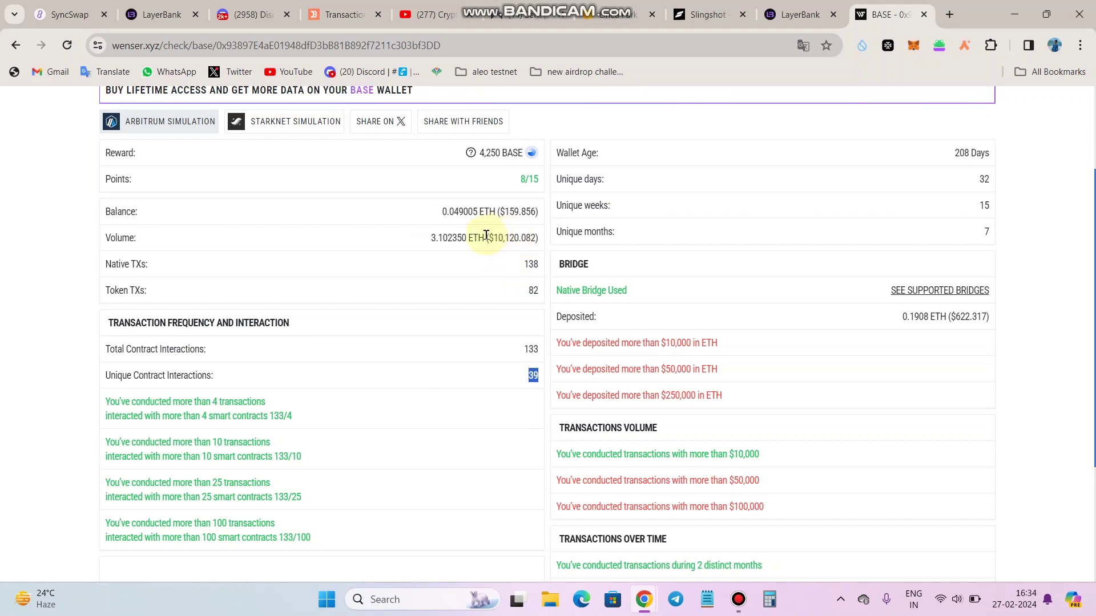
left_click_drag(485, 236, 546, 240)
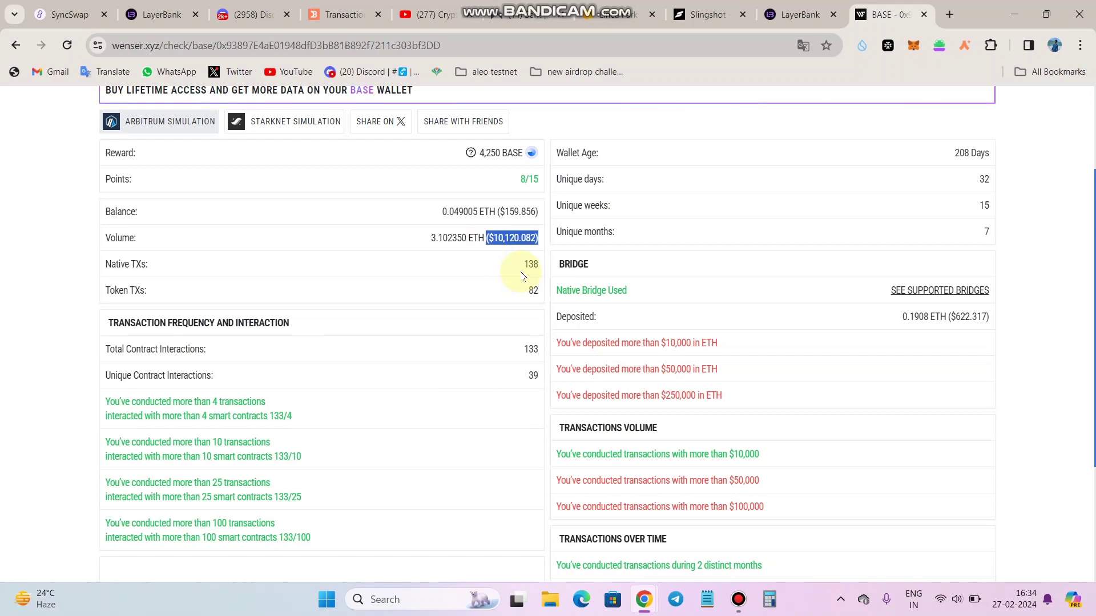
scroll(520, 277, "up", 3)
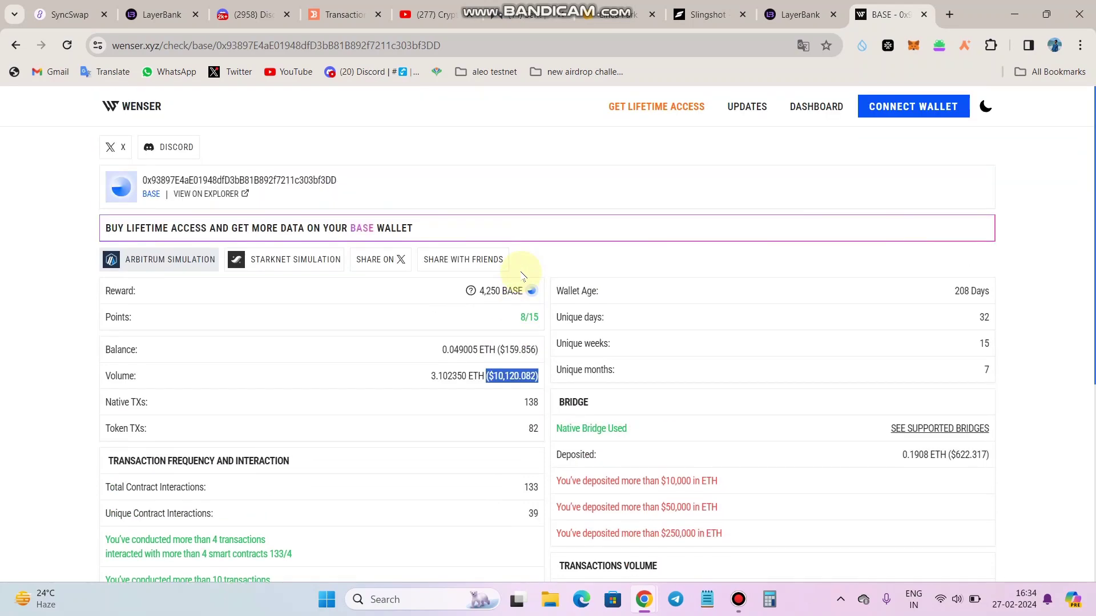
Switch to the YouTube channel page and view its header and latest videos.
left_click(440, 13)
scroll(675, 188, "up", 1)
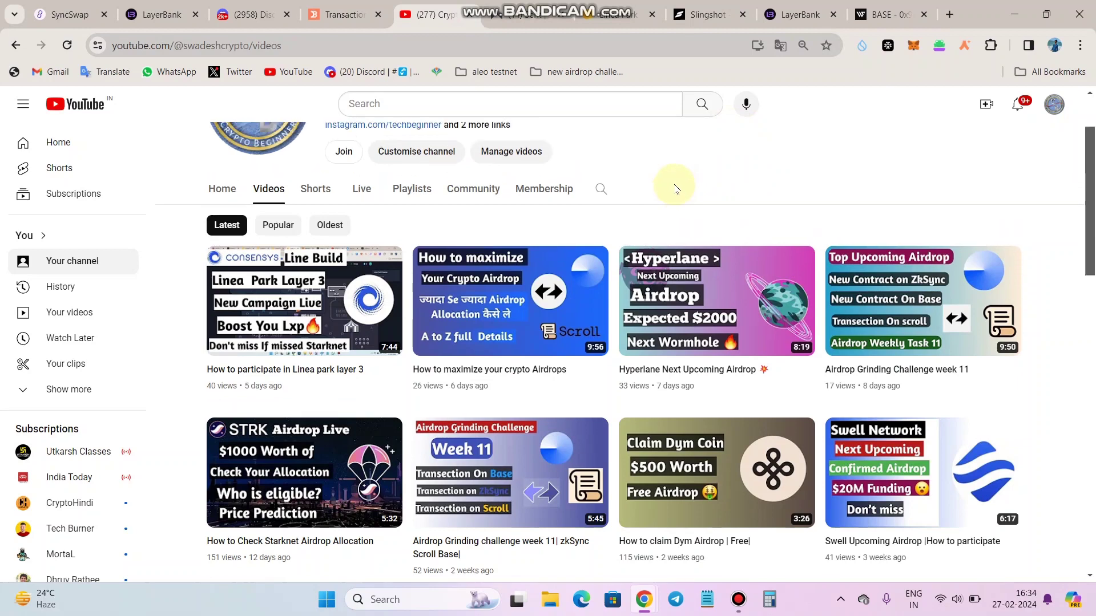
scroll(675, 188, "up", 2)
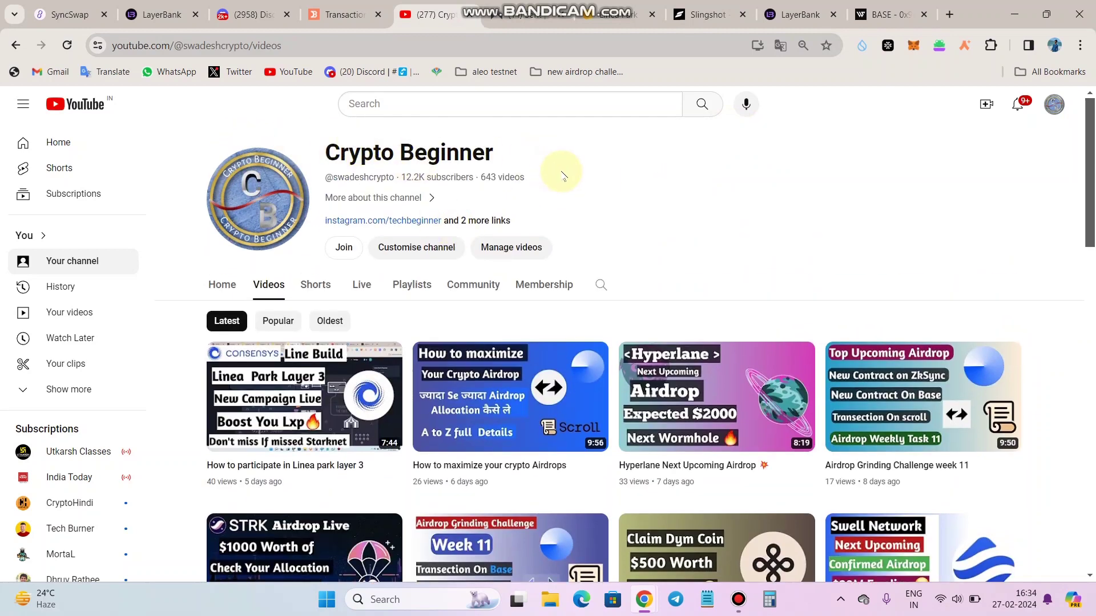